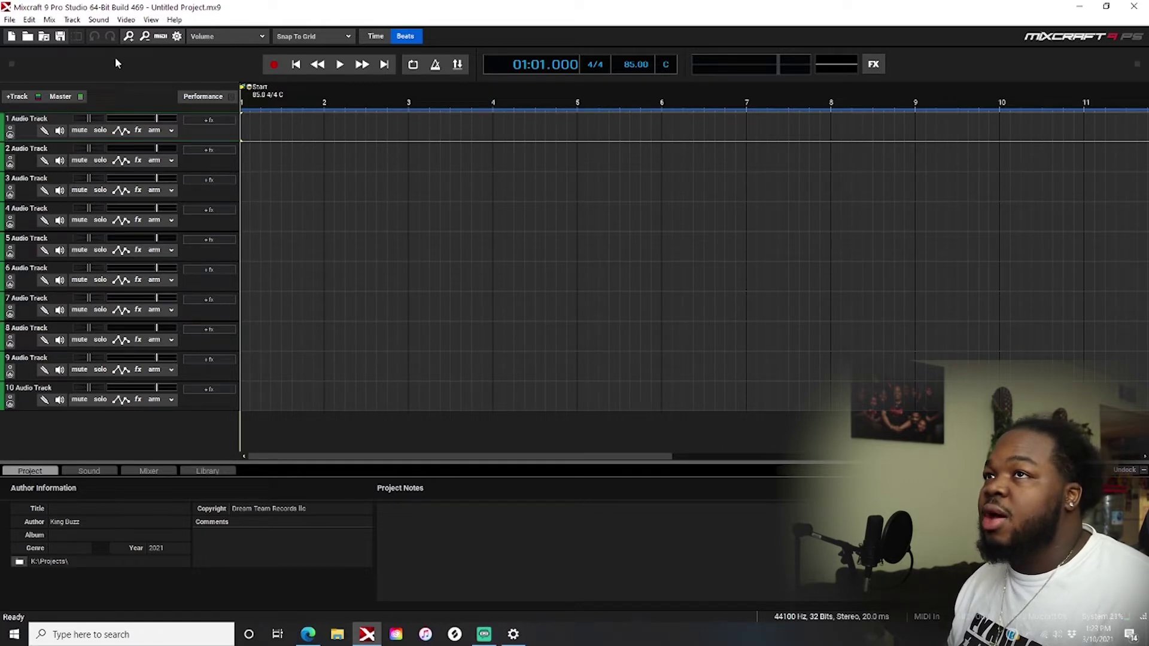
# Step: Open Mix > MIDI Control Surface and Reset All of the akai mini surface's mappings
pyautogui.click(48, 20)
pyautogui.click(49, 20)
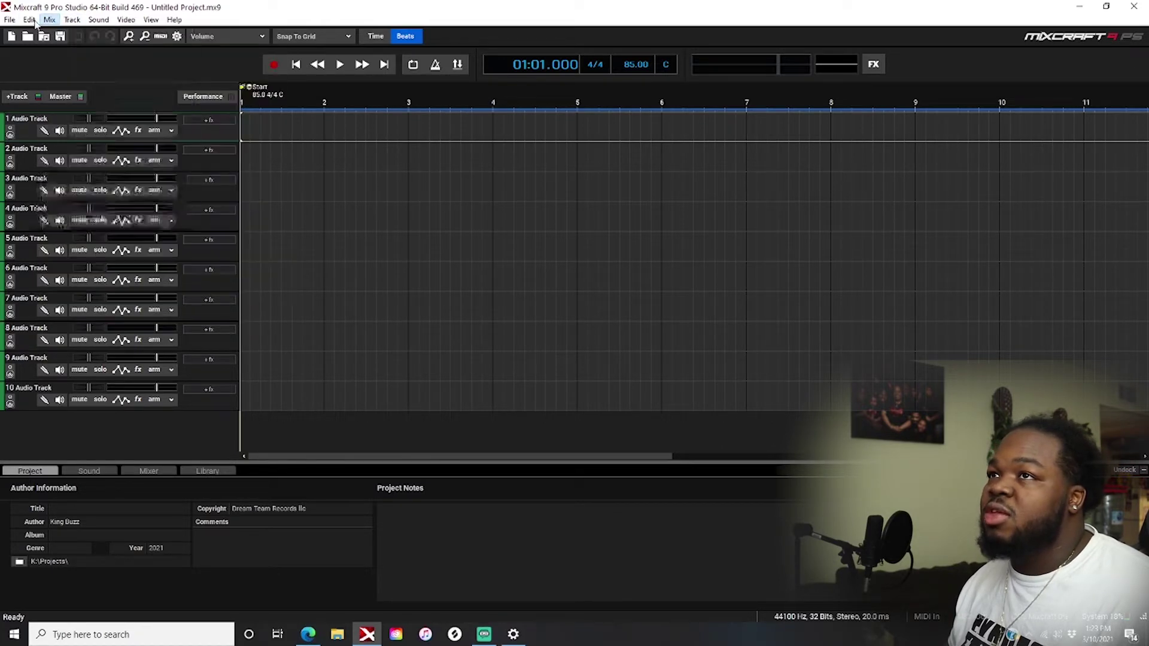
pyautogui.click(48, 20)
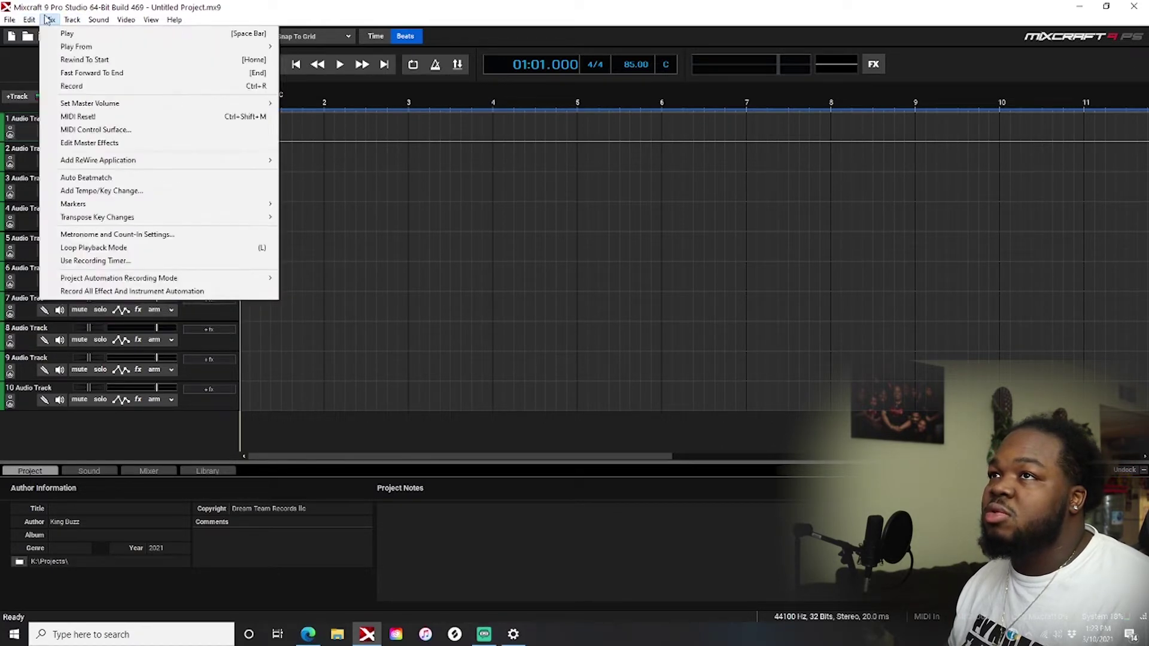
pyautogui.click(92, 130)
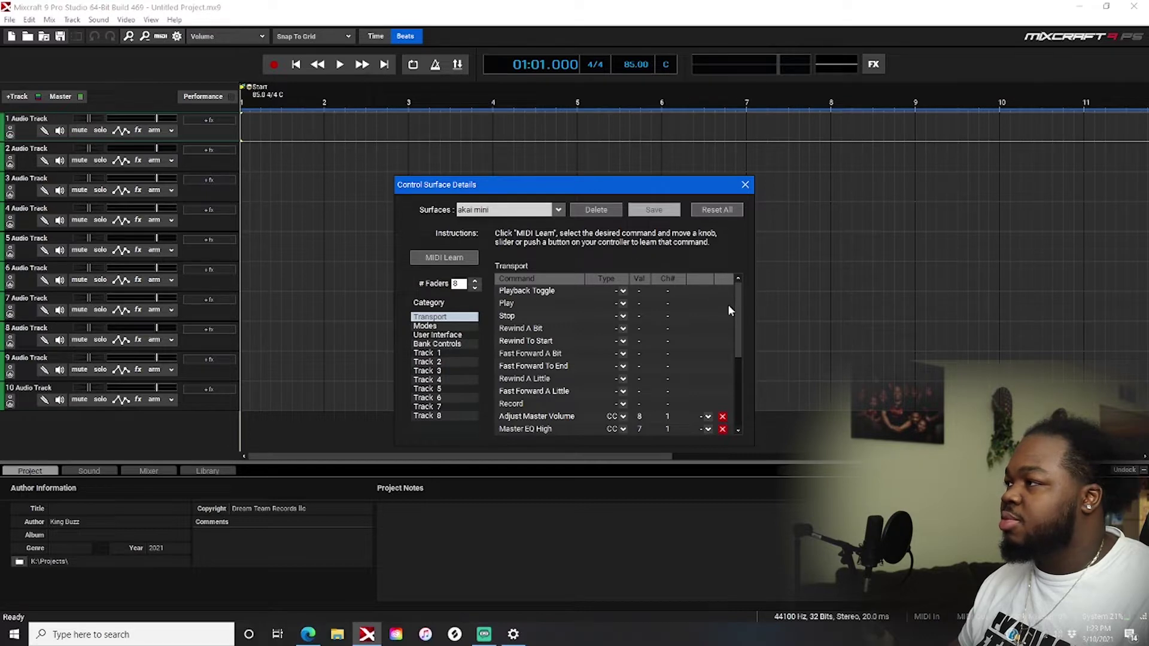
pyautogui.moveTo(737, 306); pyautogui.dragTo(732, 349)
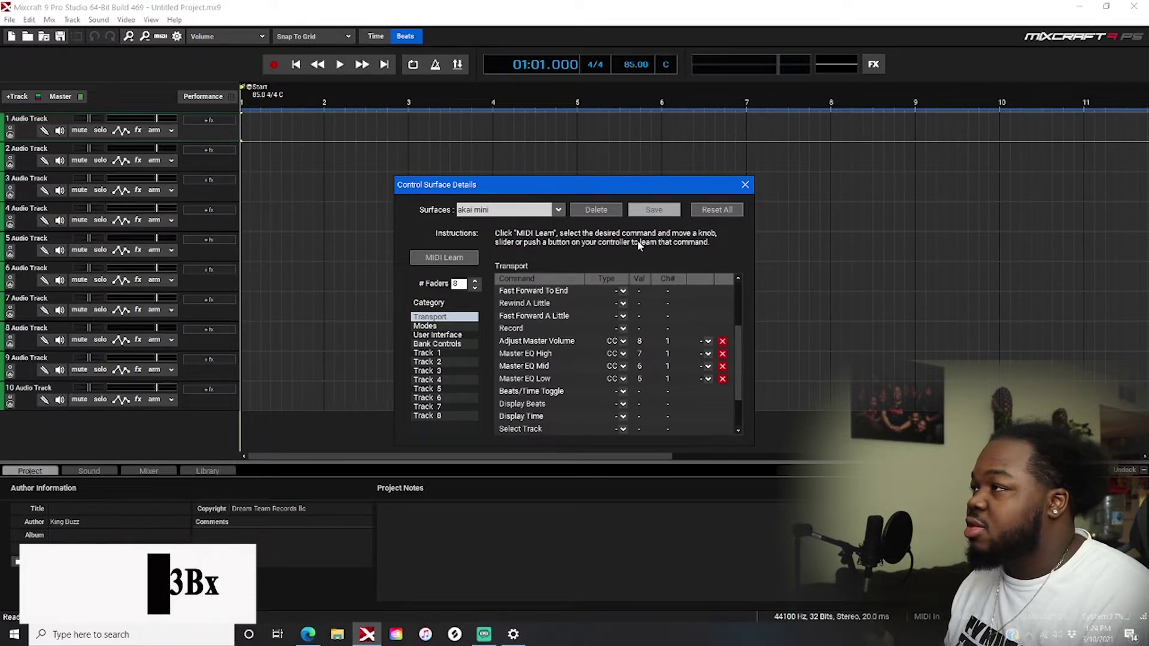
pyautogui.click(715, 211)
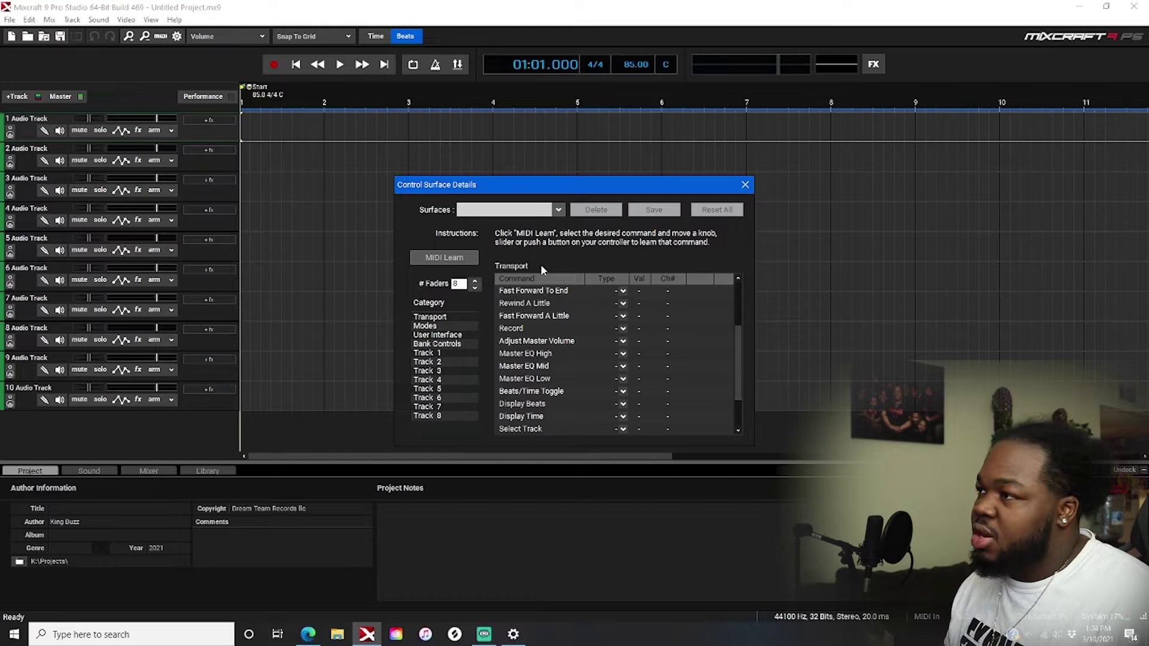
# Step: Turn on MIDI Learn and assign Track 1 Volume to controller CC 4 on channel 1
pyautogui.click(439, 259)
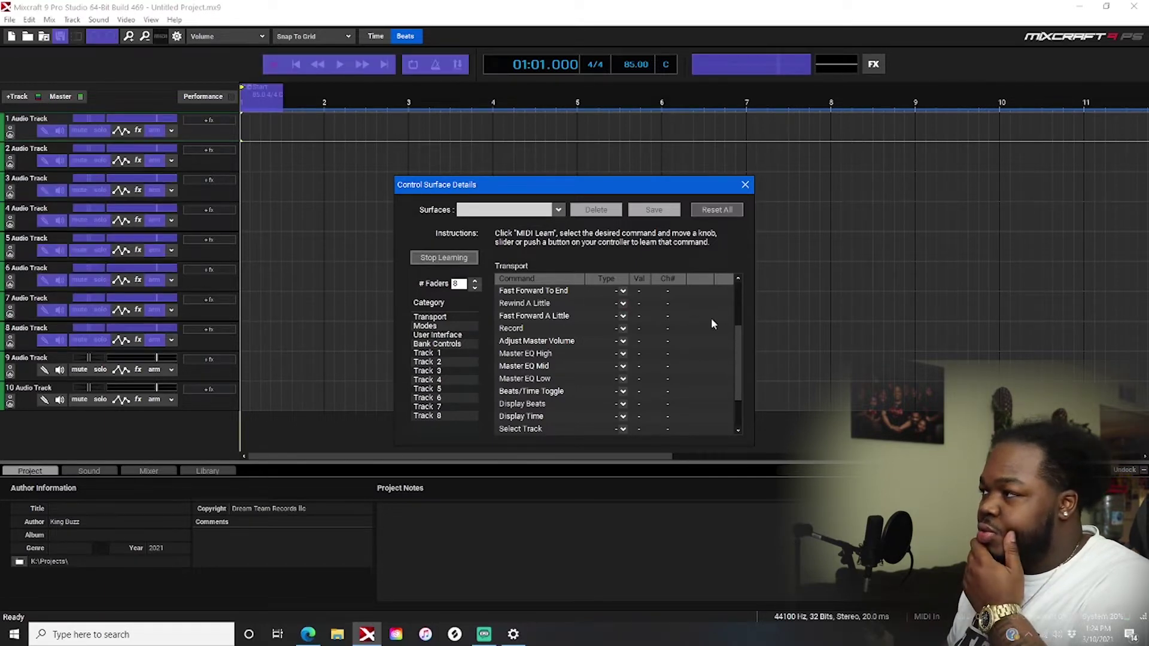
pyautogui.moveTo(740, 336); pyautogui.dragTo(739, 306)
pyautogui.click(455, 353)
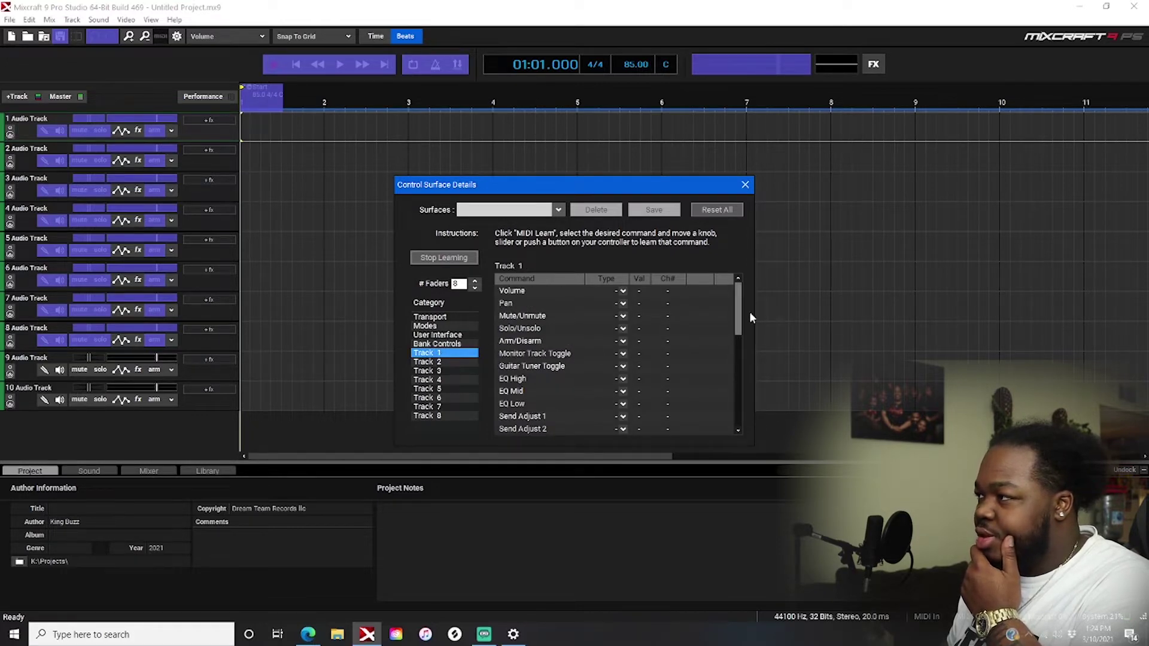
pyautogui.scroll(-1, 533, 357)
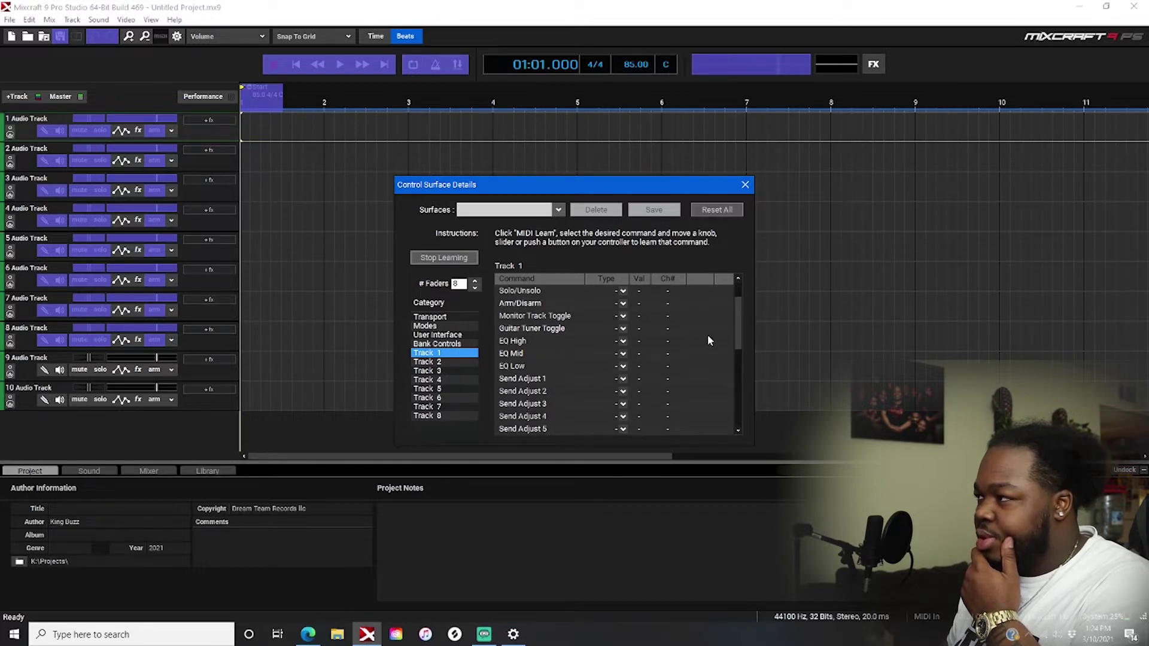
pyautogui.moveTo(740, 319); pyautogui.dragTo(740, 308)
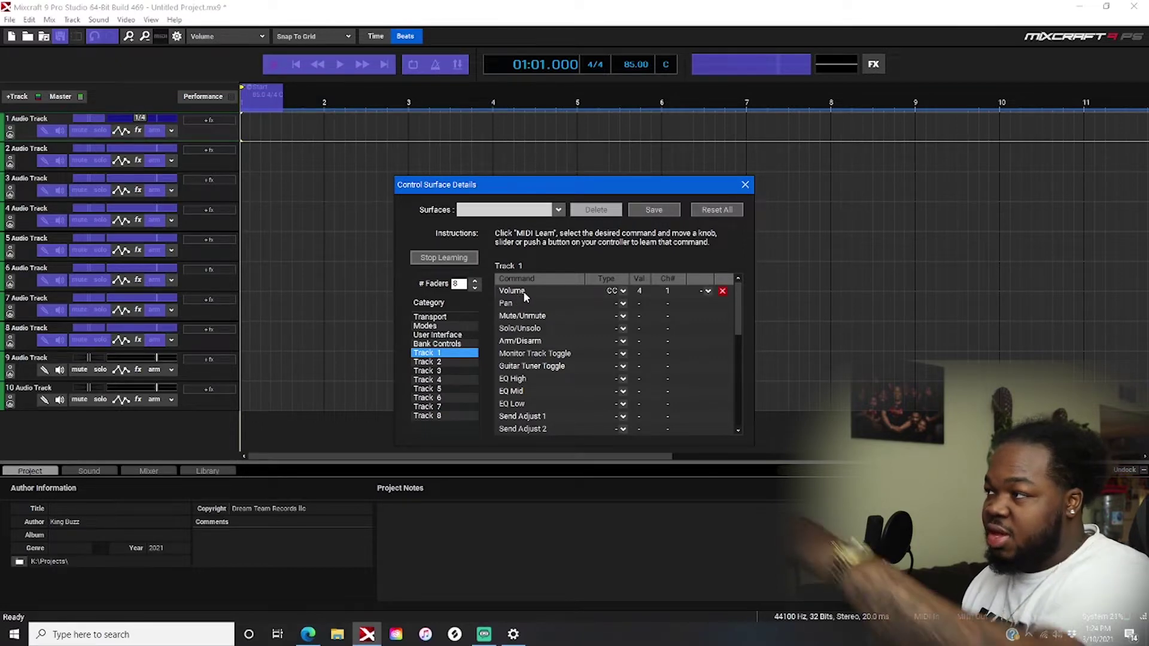
# Step: Learn Track 1's EQ High, EQ Mid and EQ Low to CC 3, 2 and 1 on channel 1
pyautogui.click(522, 379)
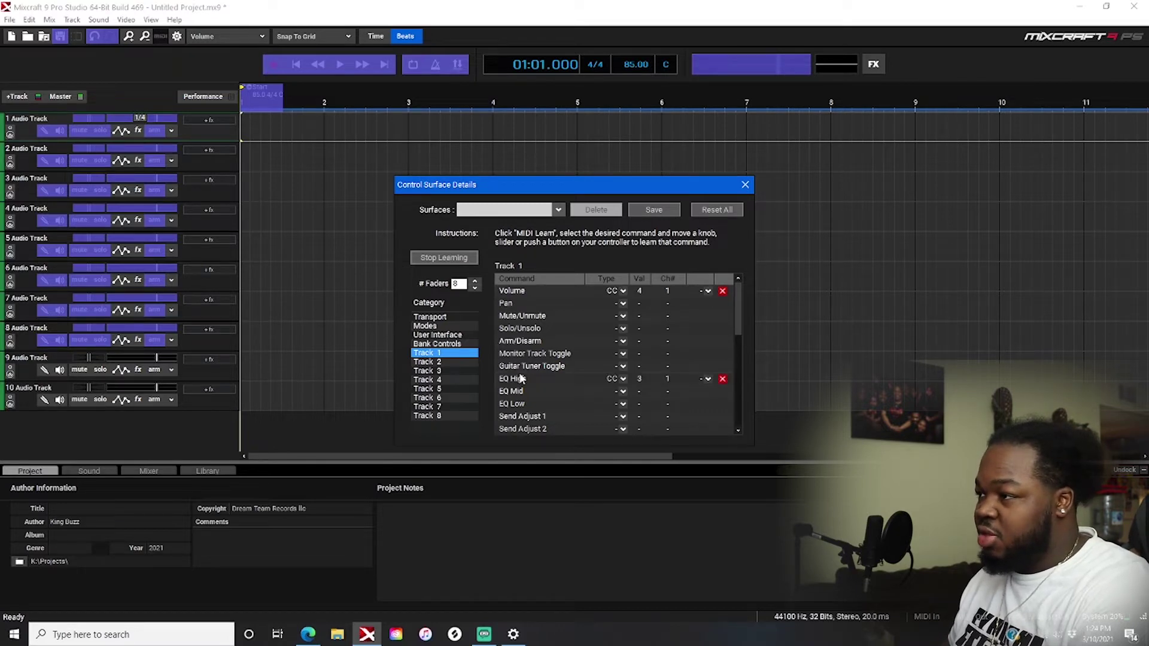
pyautogui.click(515, 392)
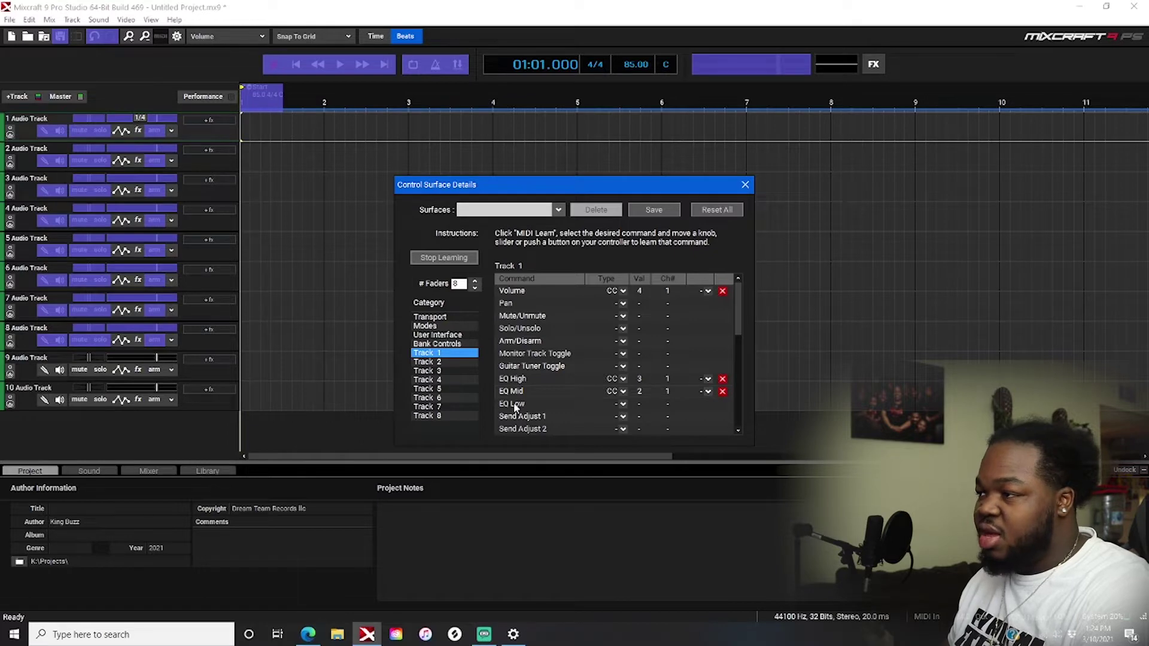
pyautogui.click(515, 406)
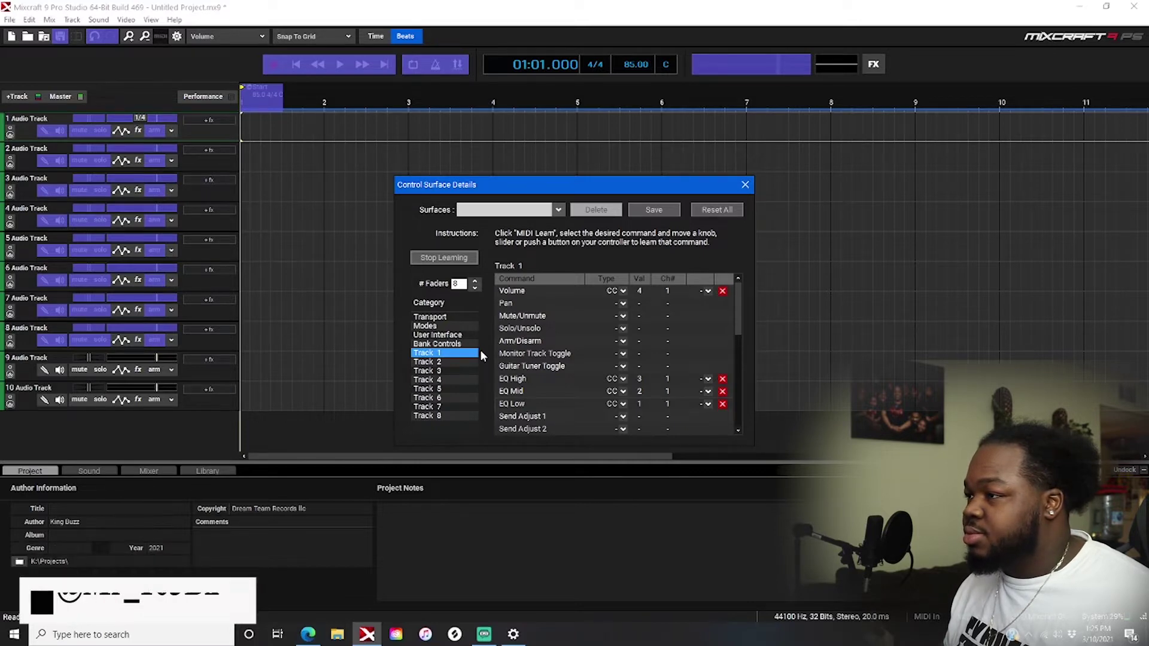
pyautogui.scroll(-2, 741, 299)
pyautogui.scroll(2, 742, 302)
pyautogui.scroll(1, 743, 307)
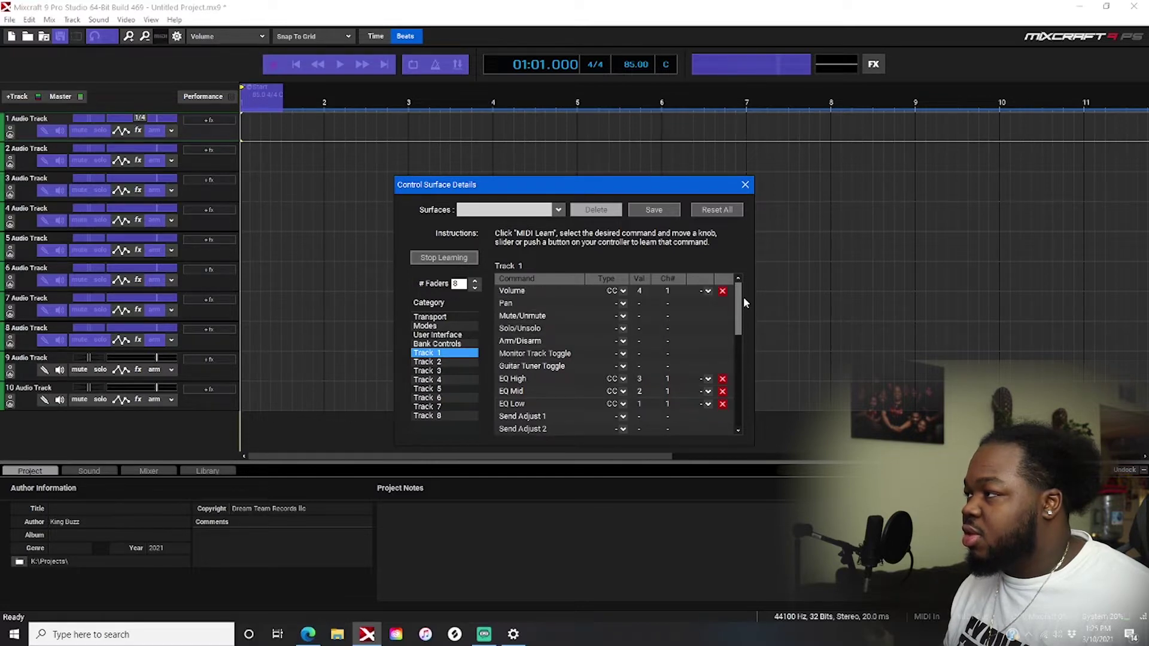
# Step: Browse the Track 2 and User Interface command lists
pyautogui.click(431, 363)
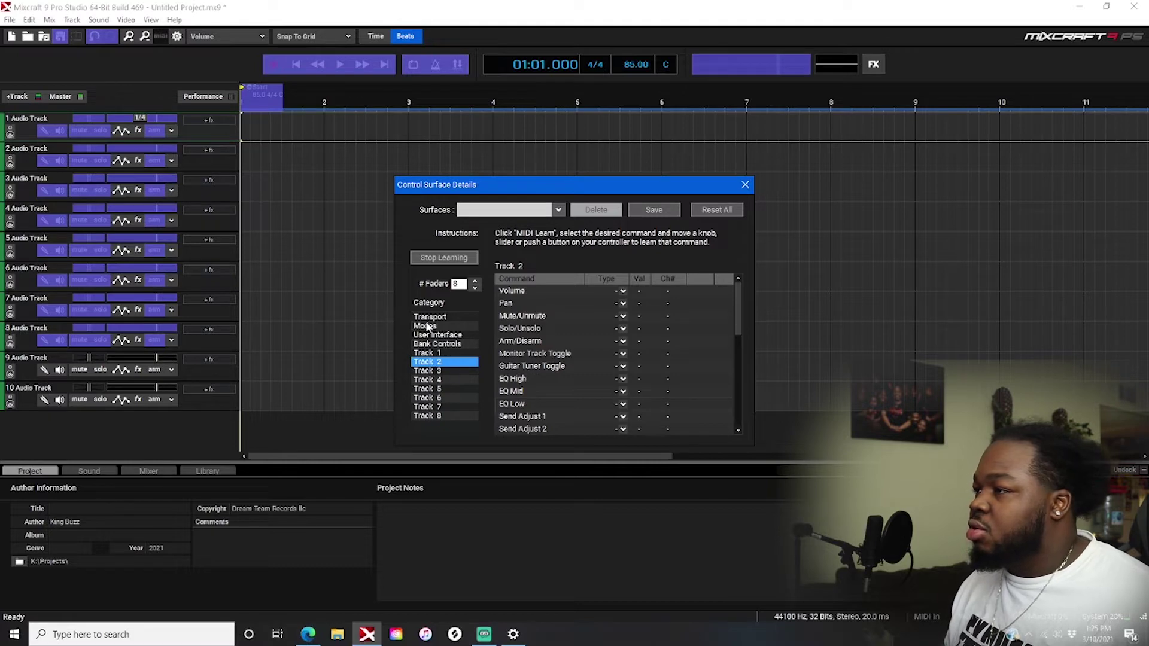
pyautogui.click(446, 337)
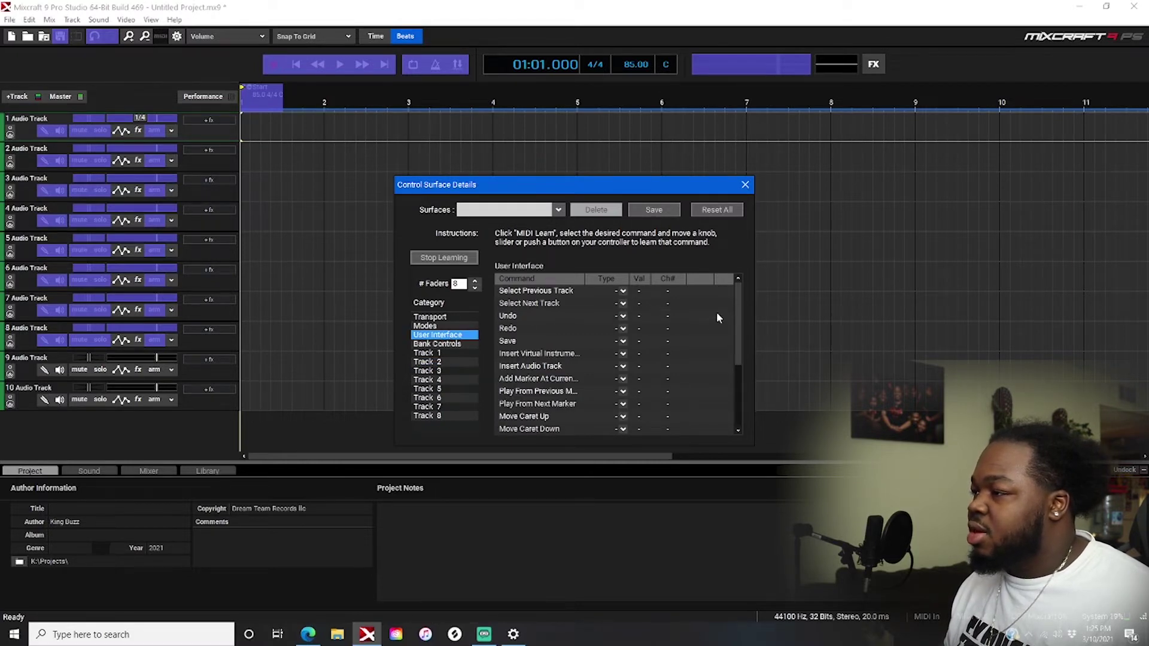
pyautogui.moveTo(741, 301)
pyautogui.mouseDown()
pyautogui.moveTo(737, 326)
pyautogui.moveTo(739, 292)
pyautogui.mouseUp()
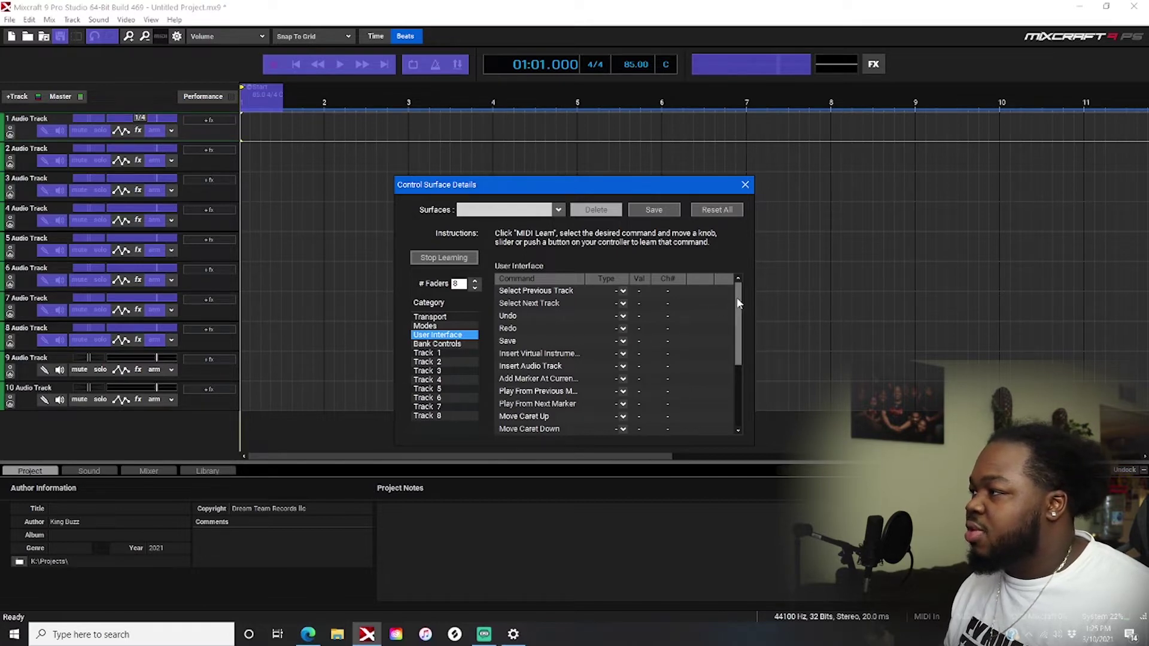
pyautogui.moveTo(740, 308)
pyautogui.mouseDown()
pyautogui.moveTo(741, 362)
pyautogui.moveTo(744, 323)
pyautogui.mouseUp()
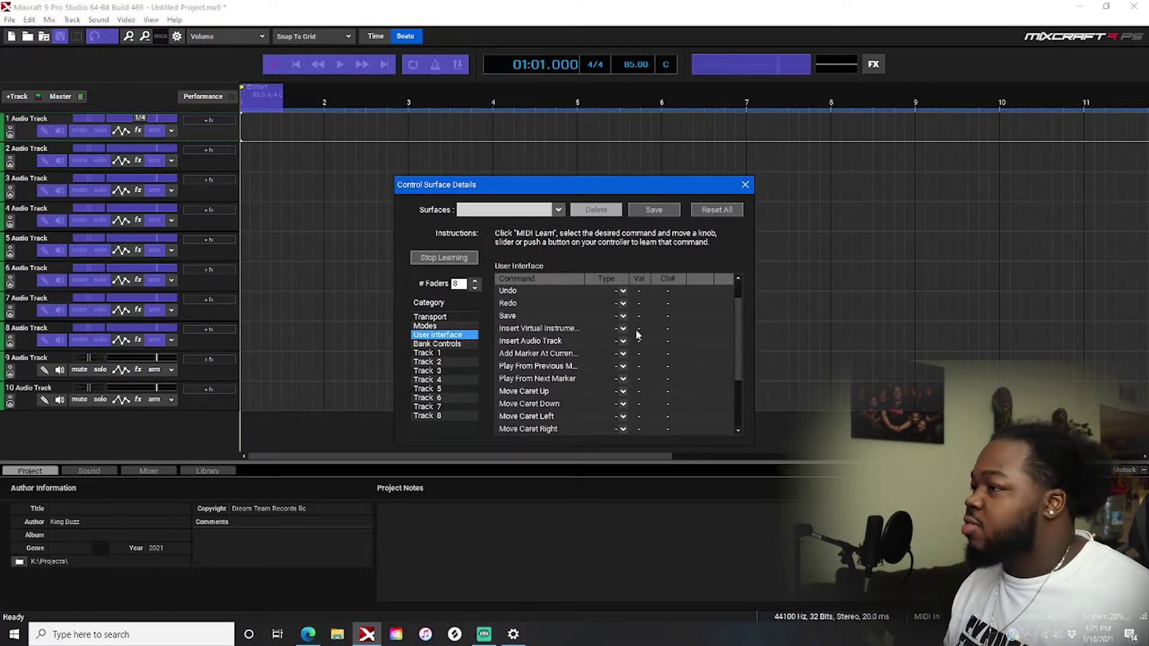
# Step: Go through Modes to the Transport commands, scrolling down to Master EQ and Select Track
pyautogui.click(426, 327)
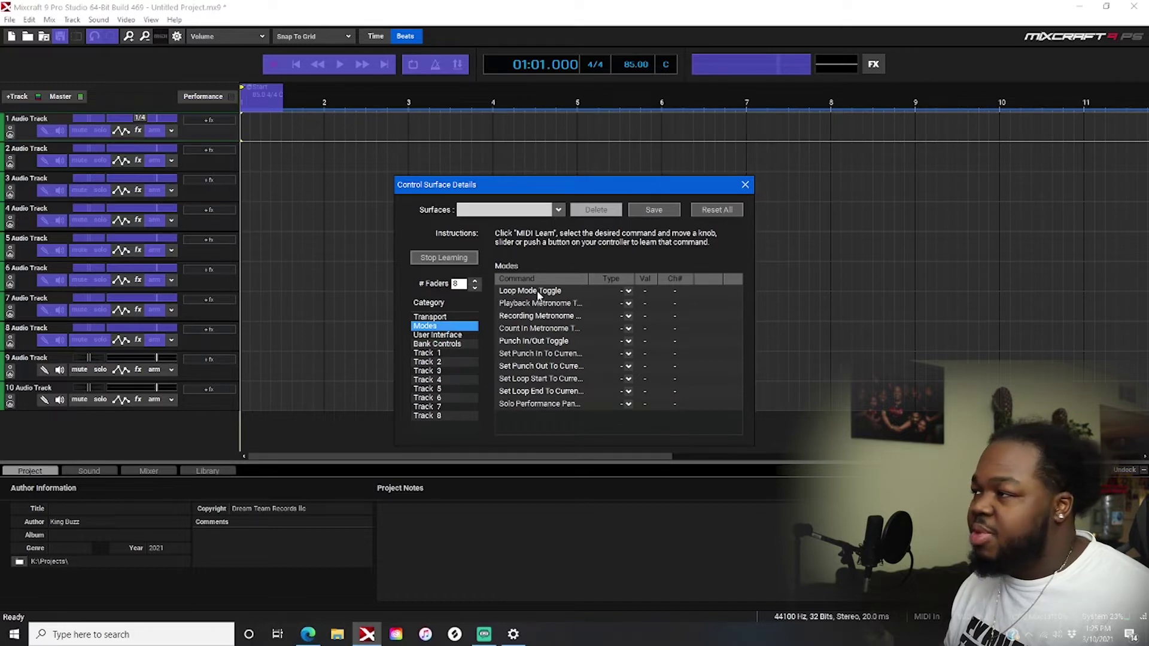
pyautogui.click(454, 317)
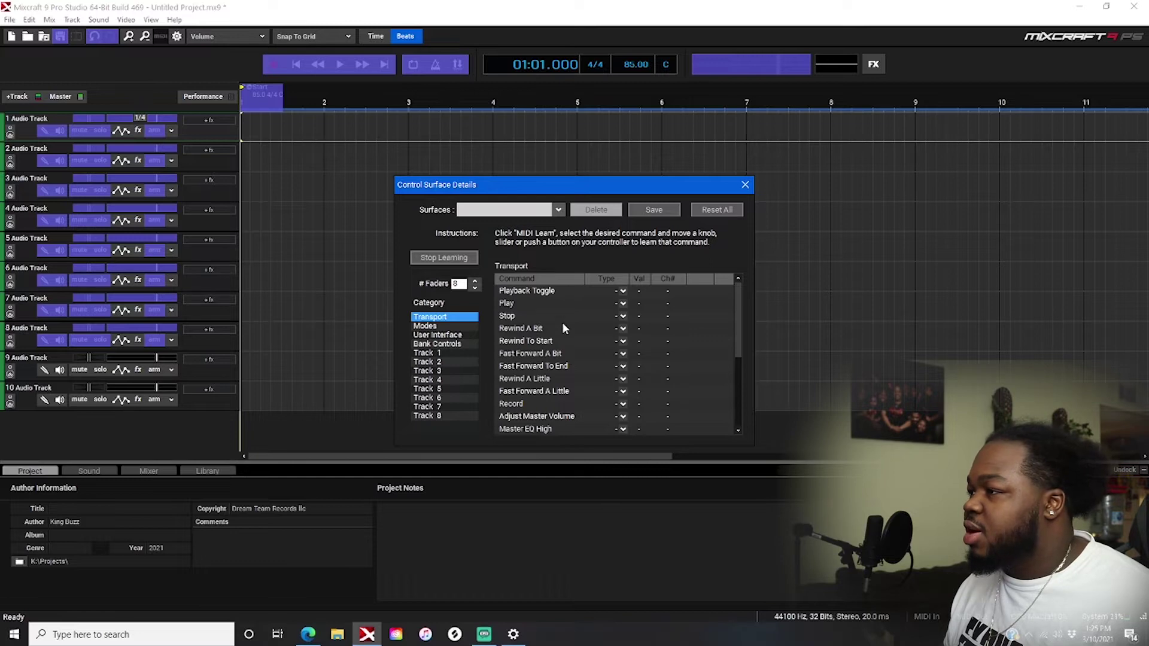
pyautogui.scroll(-1, 739, 323)
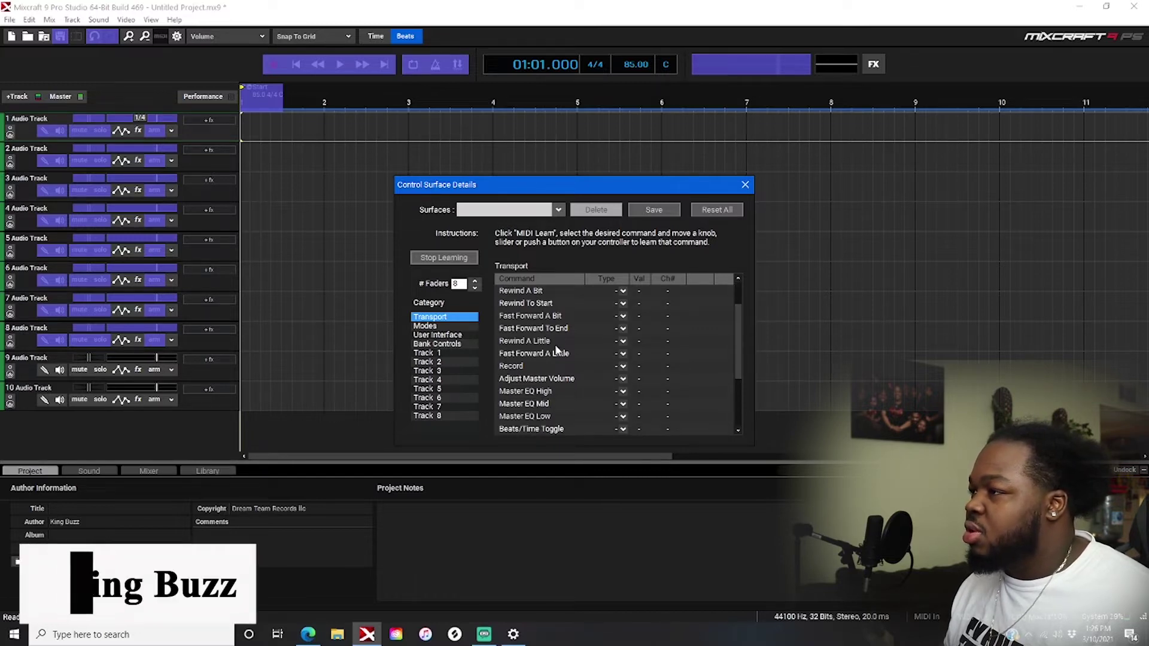
pyautogui.moveTo(735, 315)
pyautogui.mouseDown()
pyautogui.moveTo(738, 301)
pyautogui.moveTo(734, 336)
pyautogui.mouseUp()
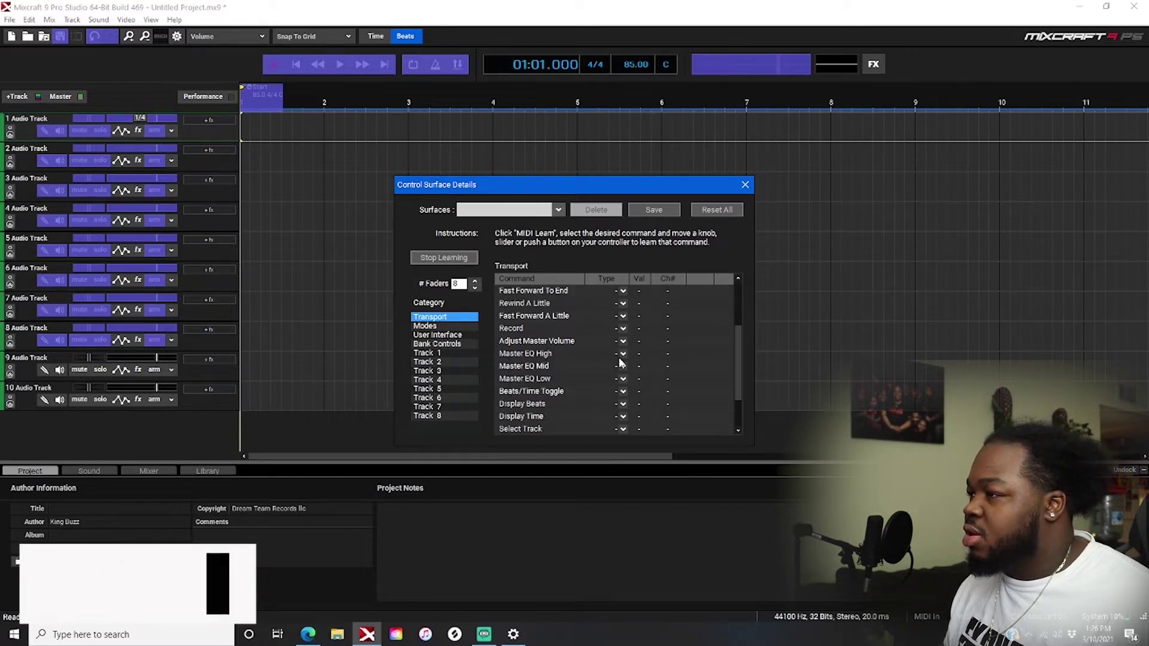
# Step: Learn Adjust Master Volume and Master EQ High, Mid and Low to controller knobs, then show the User Interface commands
pyautogui.click(528, 343)
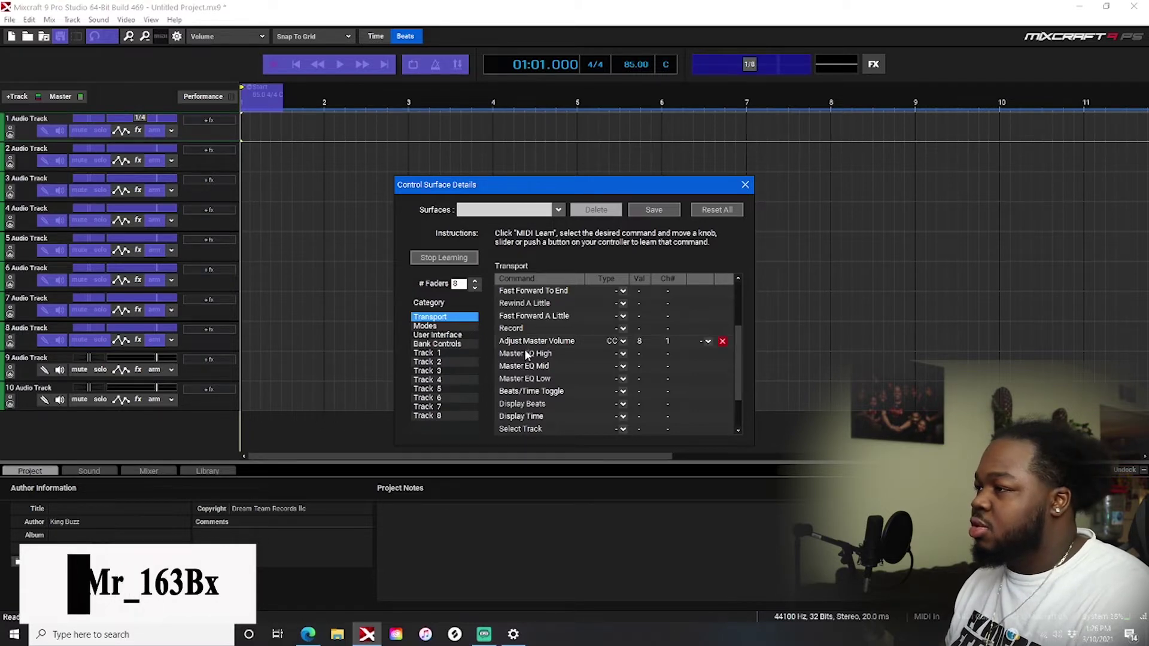
pyautogui.click(525, 353)
pyautogui.click(524, 367)
pyautogui.click(522, 379)
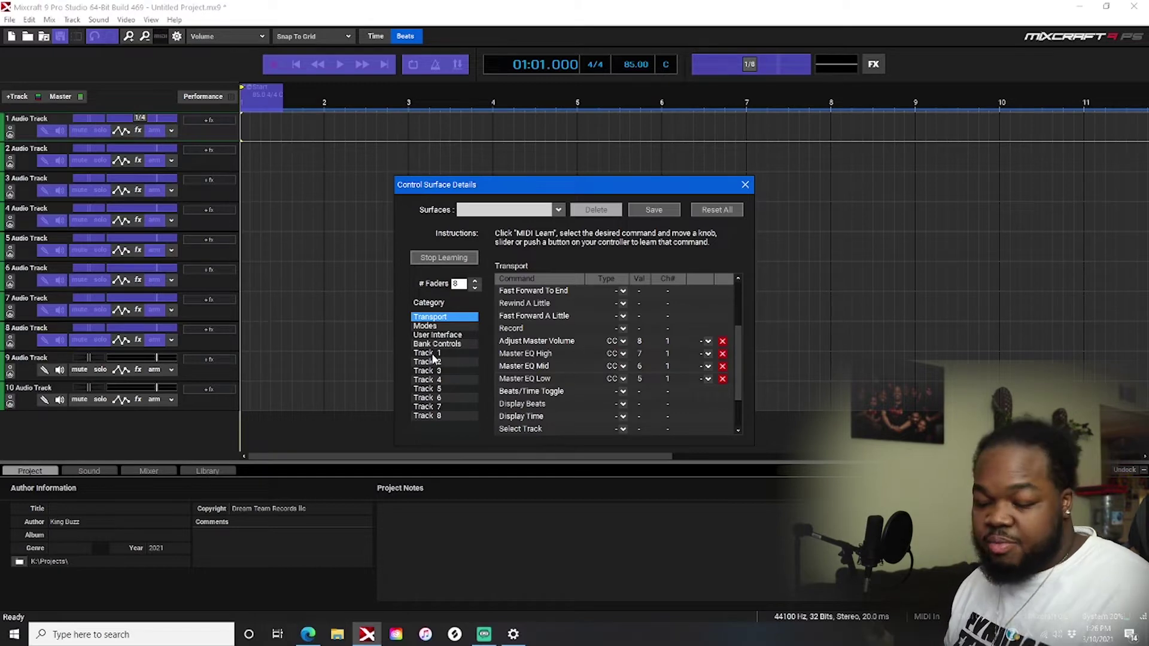
pyautogui.click(444, 336)
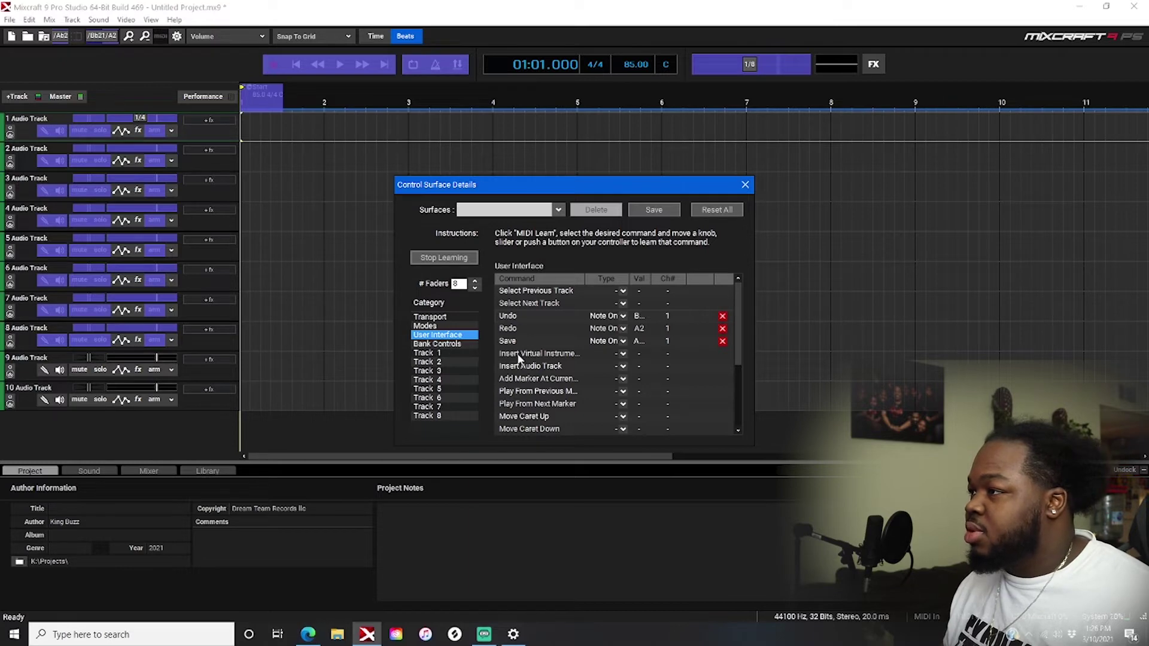
# Step: Learn Undo, Redo and Insert Audio Track (Note On C3) to pads, then stop learning
pyautogui.scroll(-2, 733, 323)
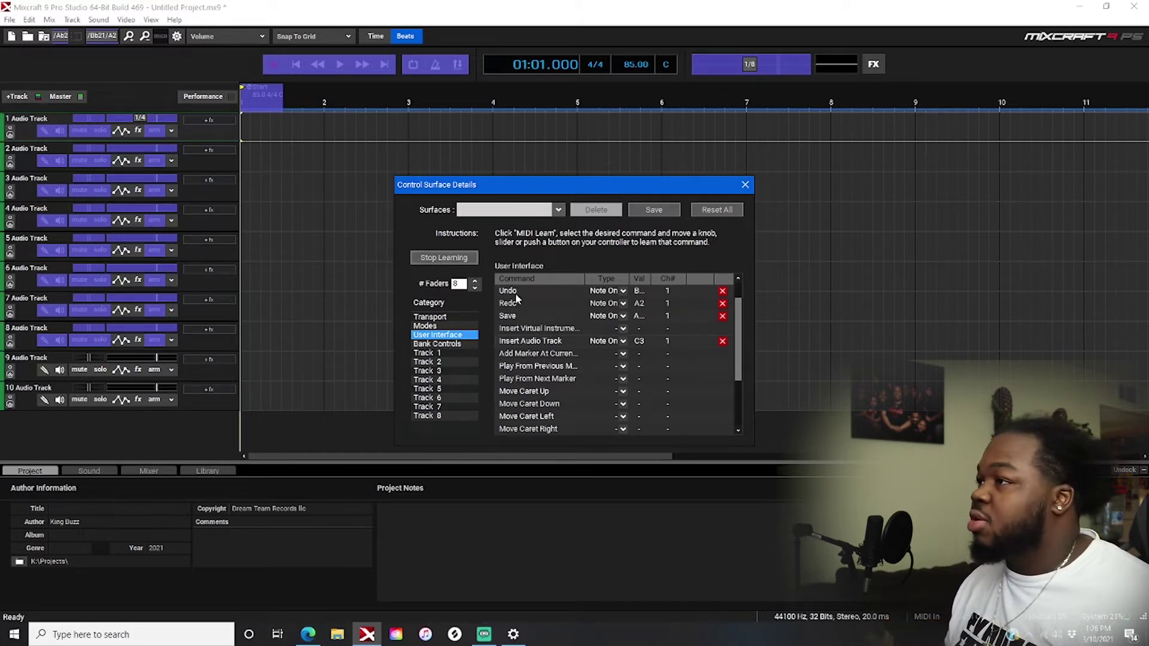
pyautogui.click(450, 257)
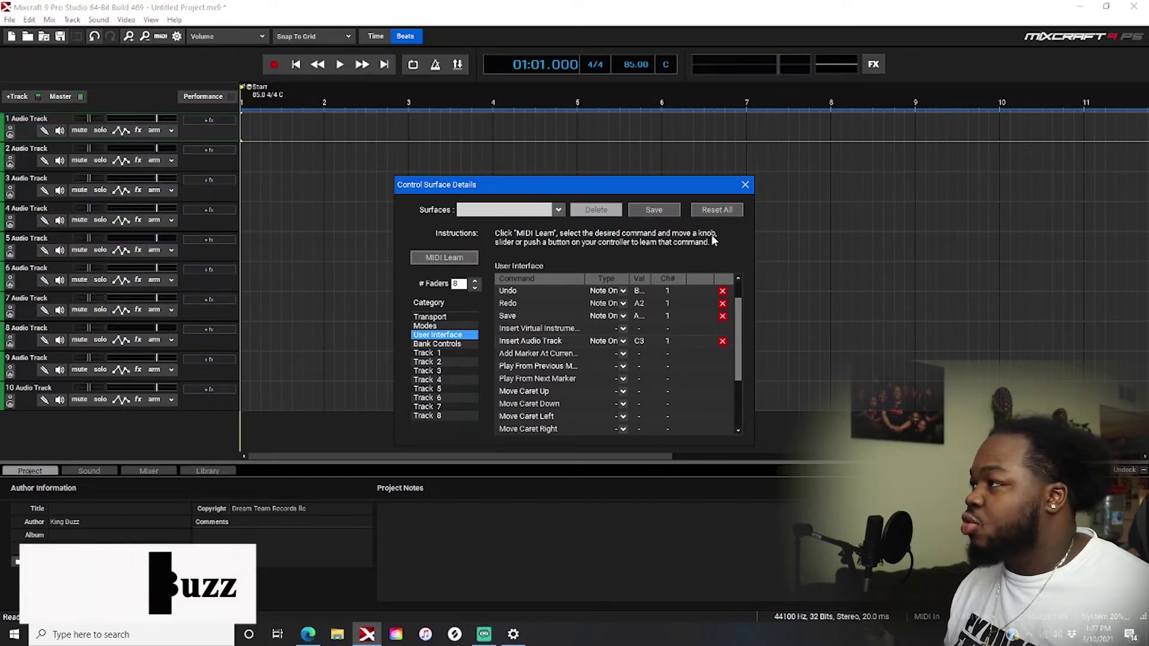
# Step: Load the akai mini surface without saving changes and close Control Surface Details
pyautogui.click(559, 211)
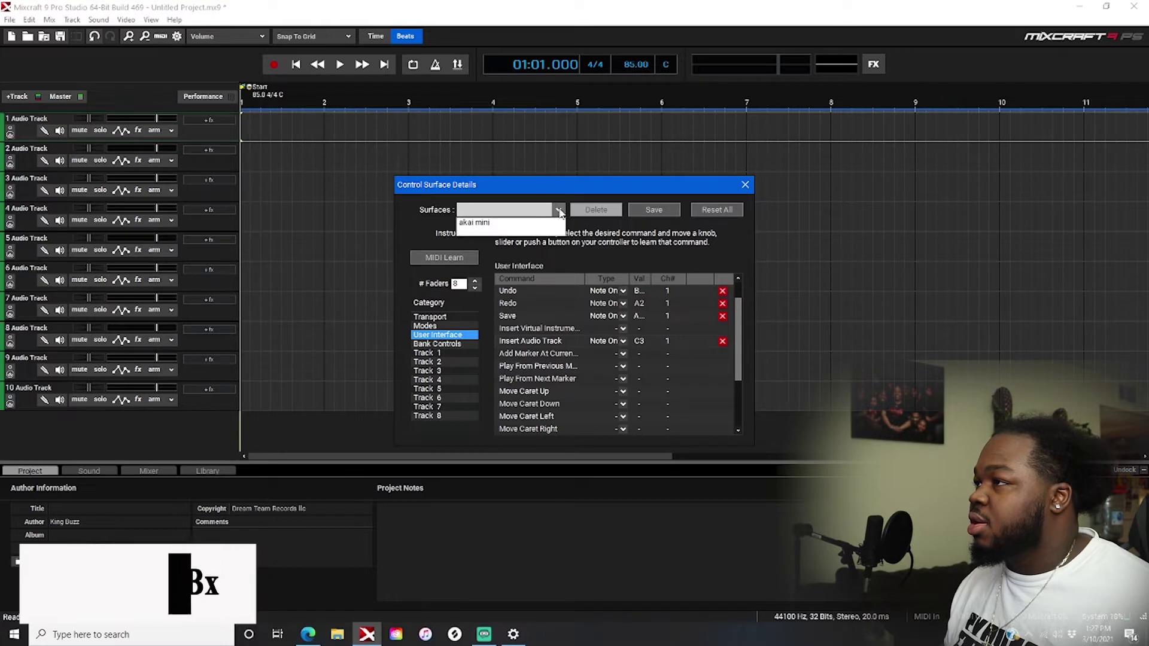
pyautogui.click(503, 224)
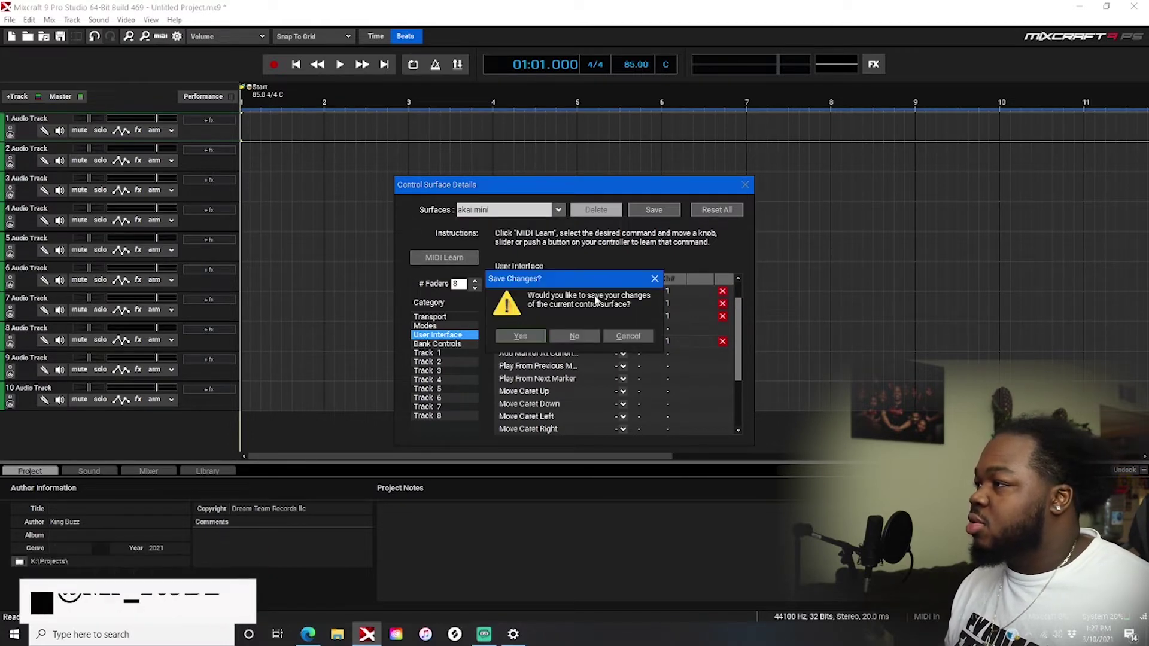
pyautogui.click(578, 338)
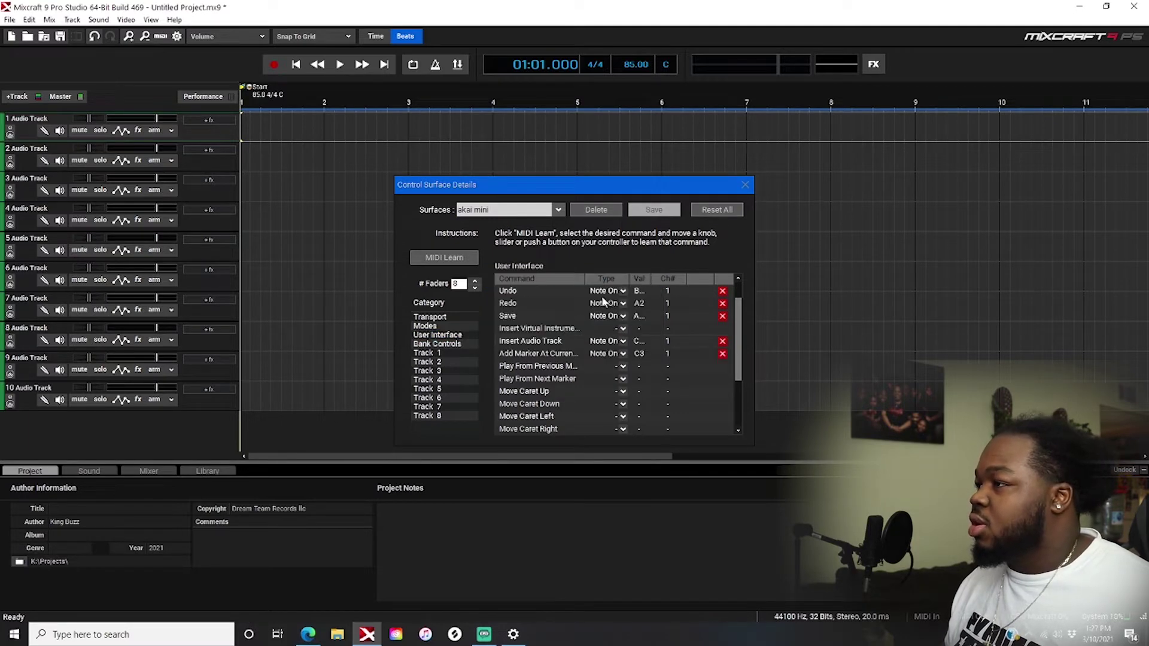
pyautogui.click(745, 187)
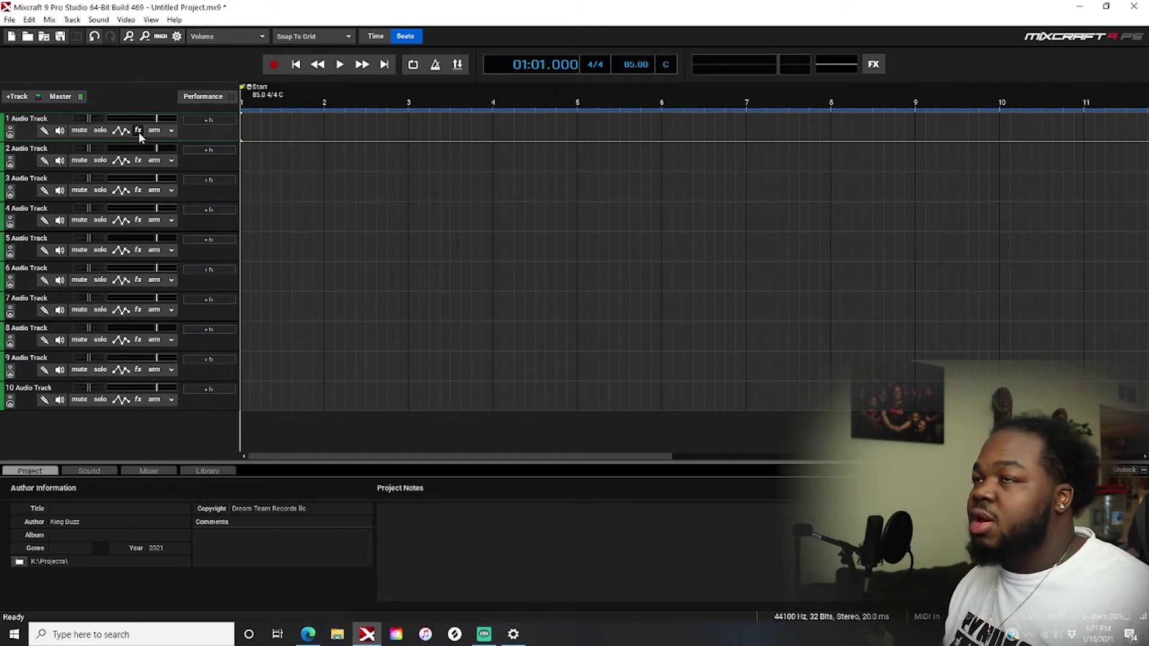
# Step: Add a Classic Compressor to track 1 and expand its modulation area
pyautogui.click(203, 121)
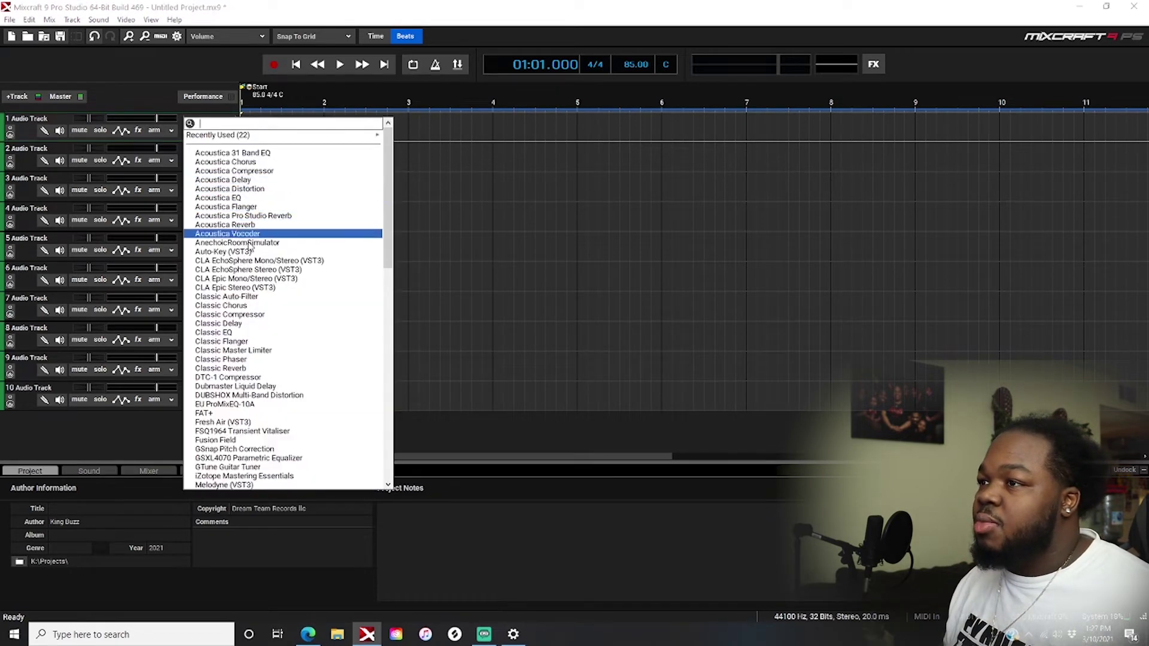
pyautogui.click(229, 314)
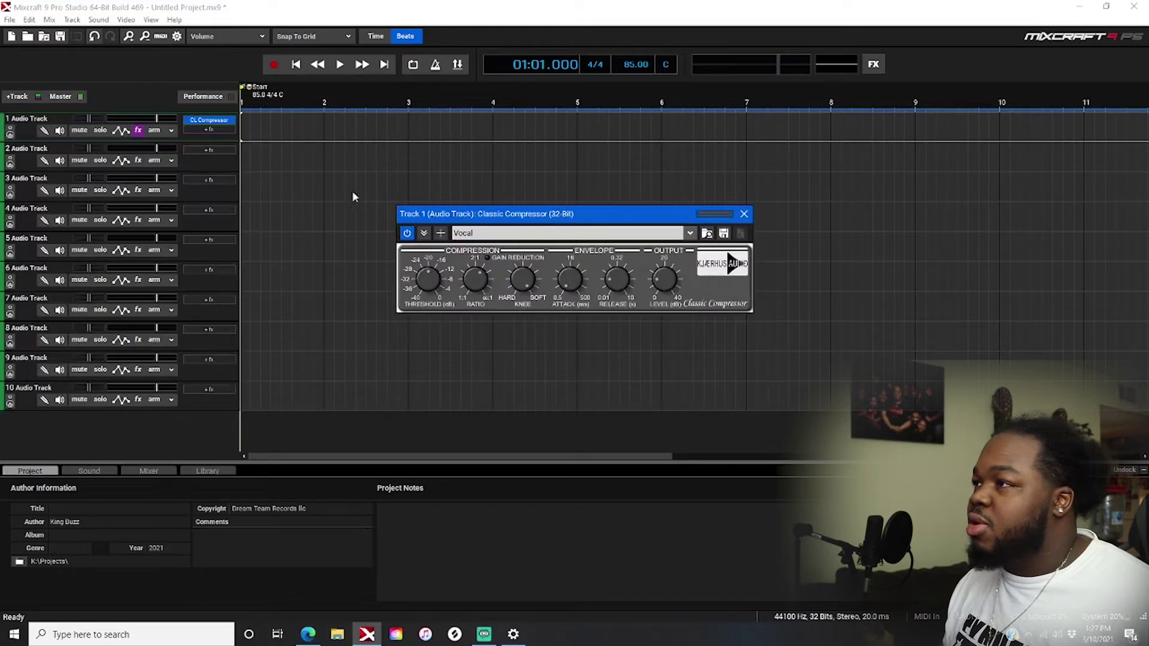
pyautogui.click(424, 234)
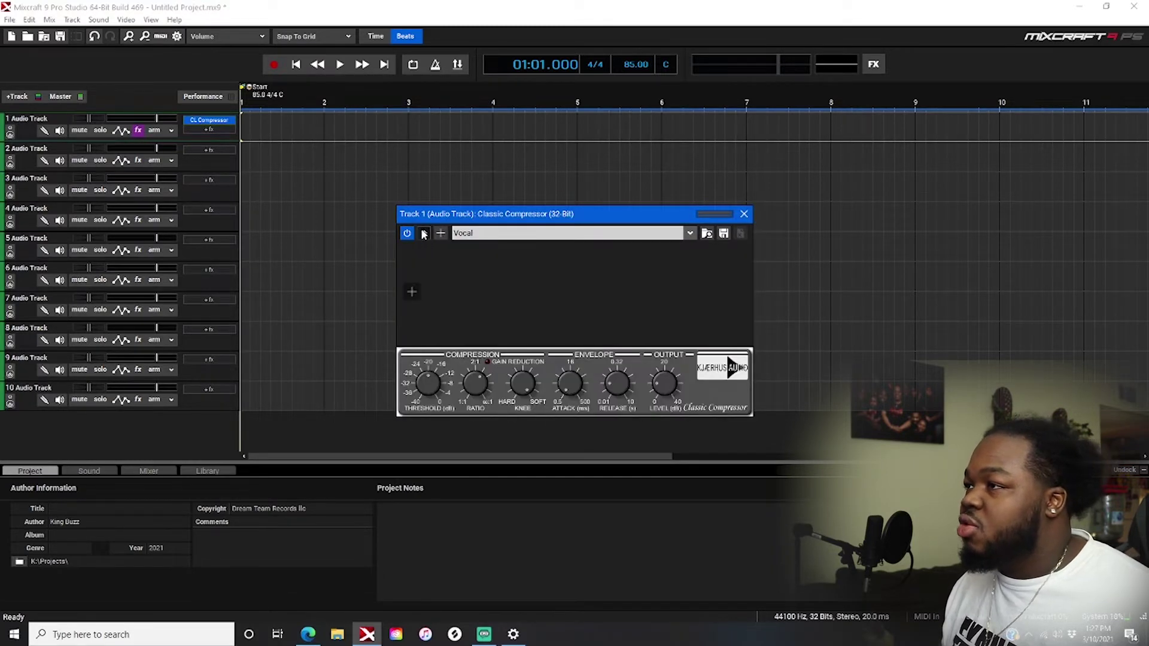
# Step: Add a MIDI Controller to the compressor, learn a knob, then delete that controller
pyautogui.click(414, 293)
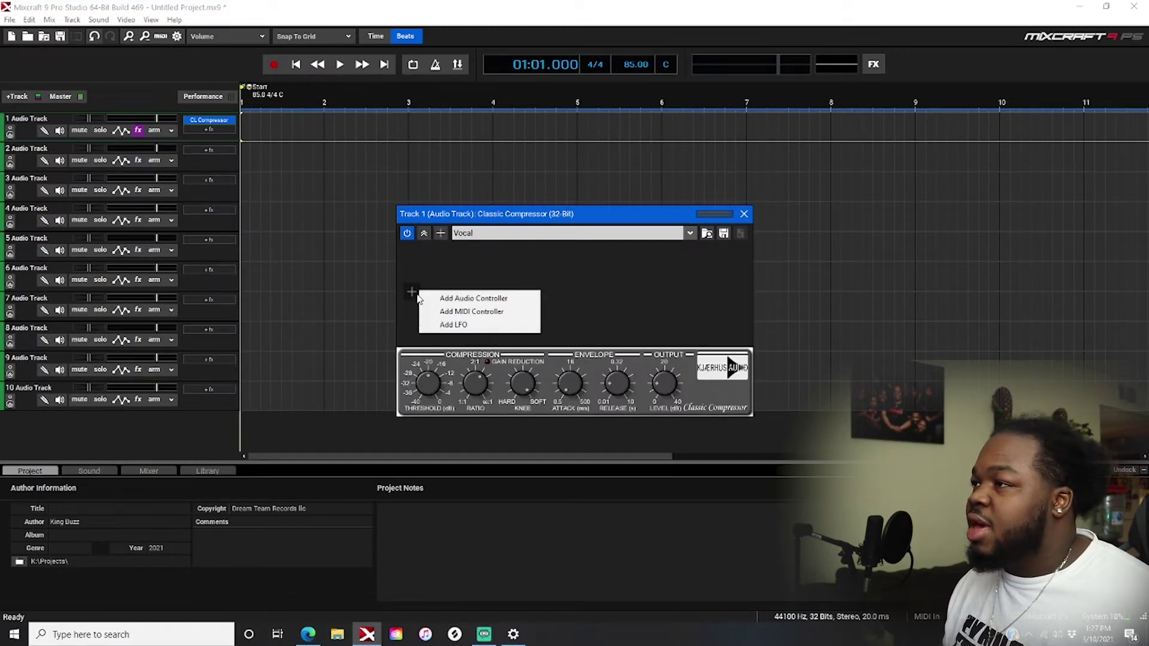
pyautogui.click(472, 313)
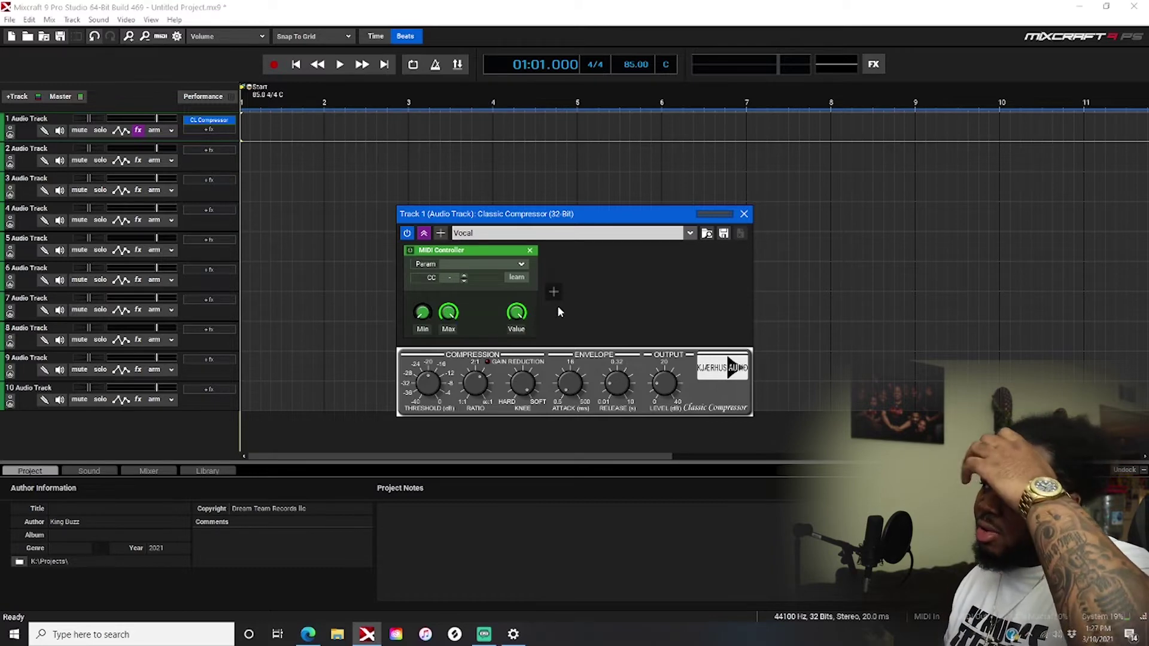
pyautogui.click(516, 278)
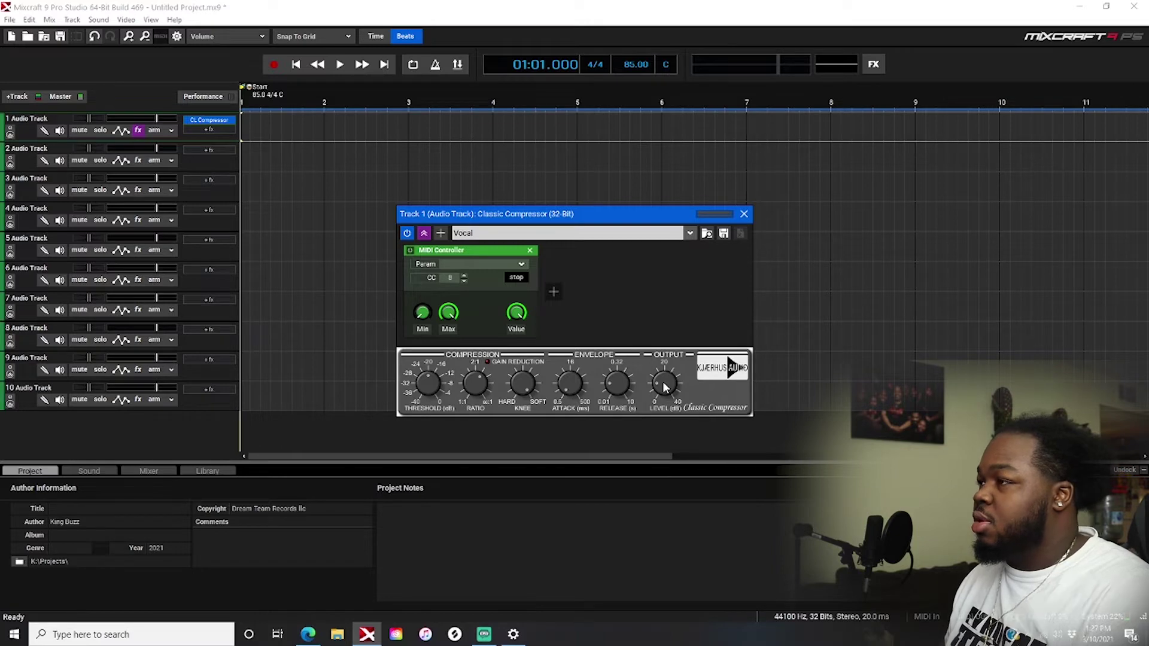
pyautogui.click(517, 279)
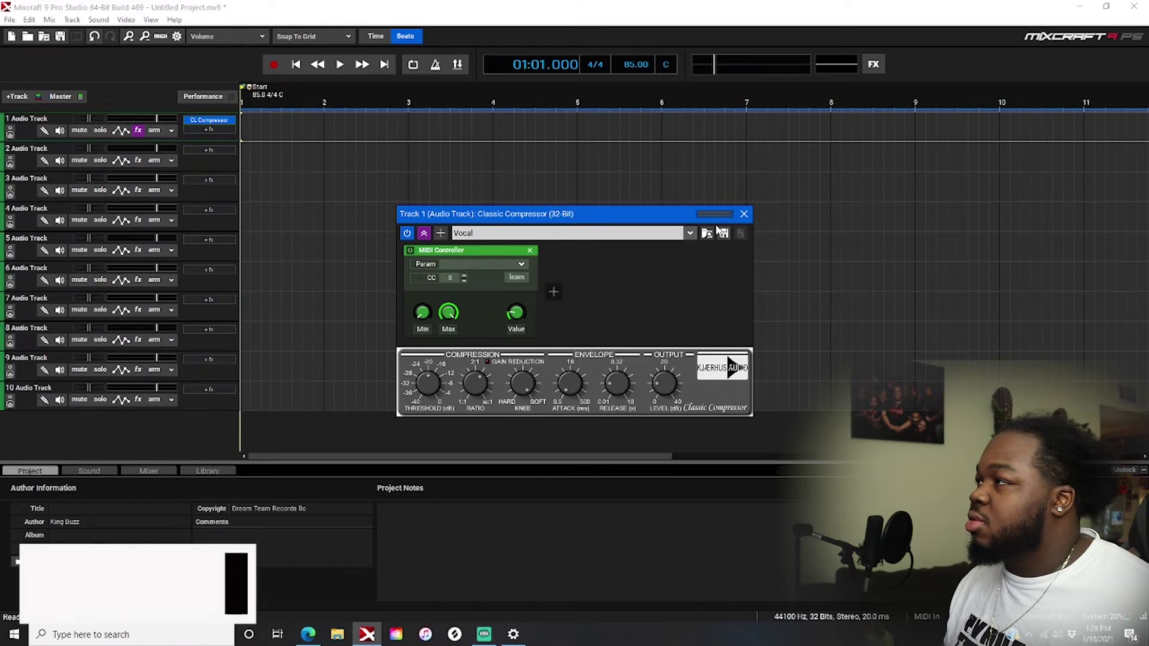
pyautogui.click(530, 250)
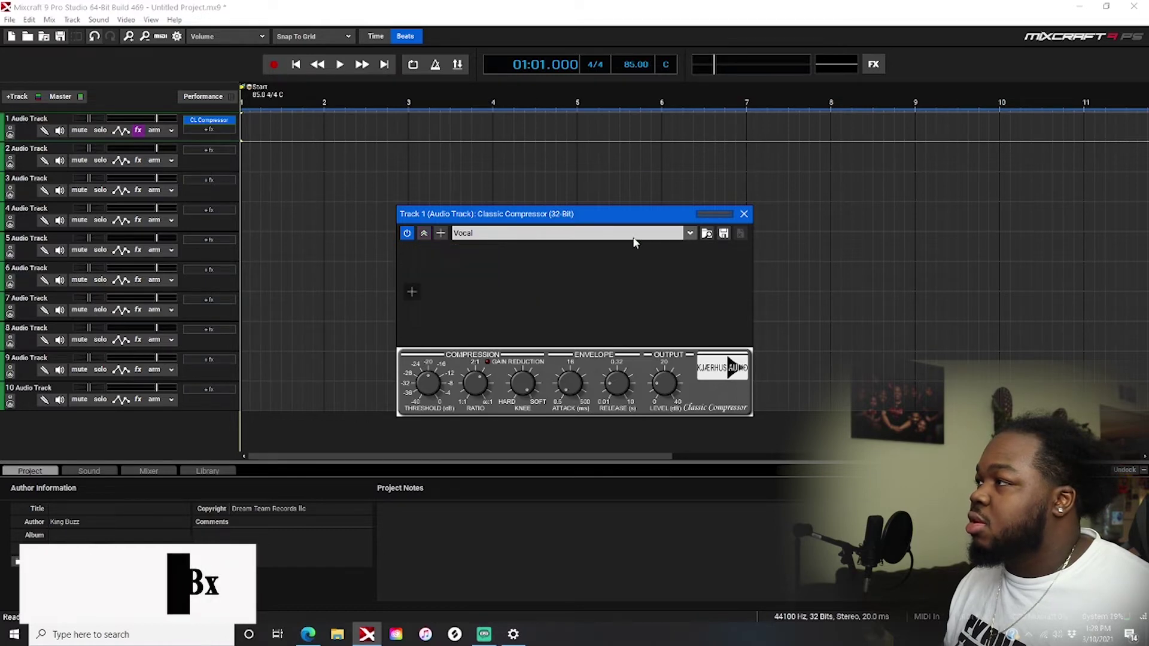
# Step: Close the compressor window, Reset All control surface mappings, and close the dialog
pyautogui.click(743, 215)
pyautogui.click(48, 20)
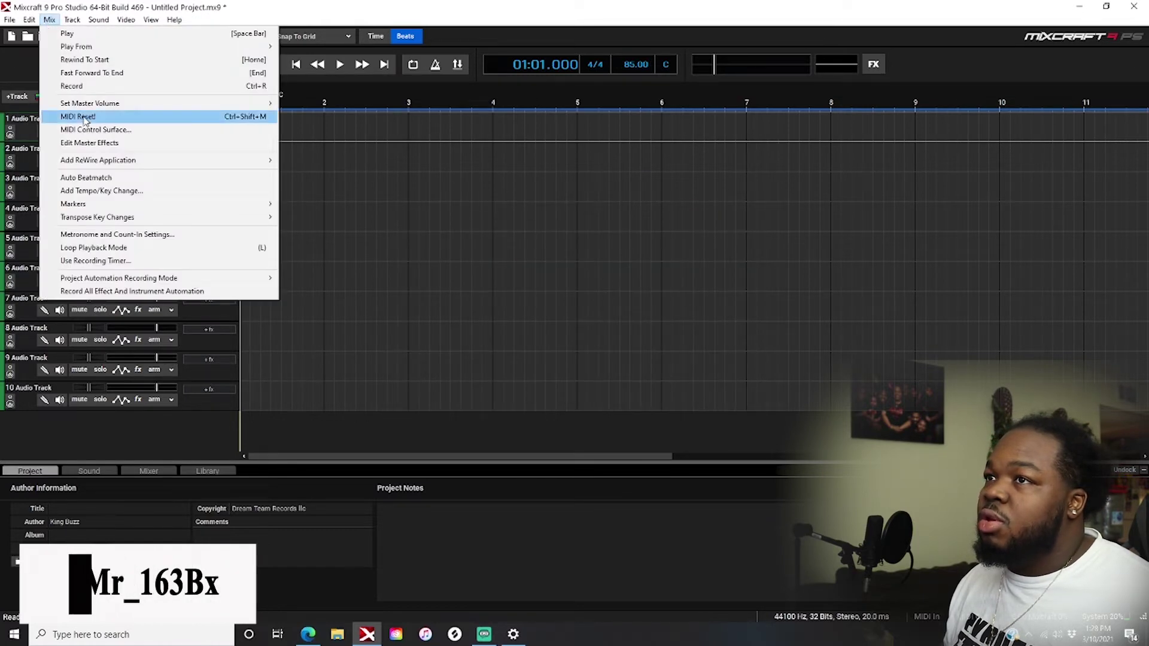
pyautogui.click(100, 131)
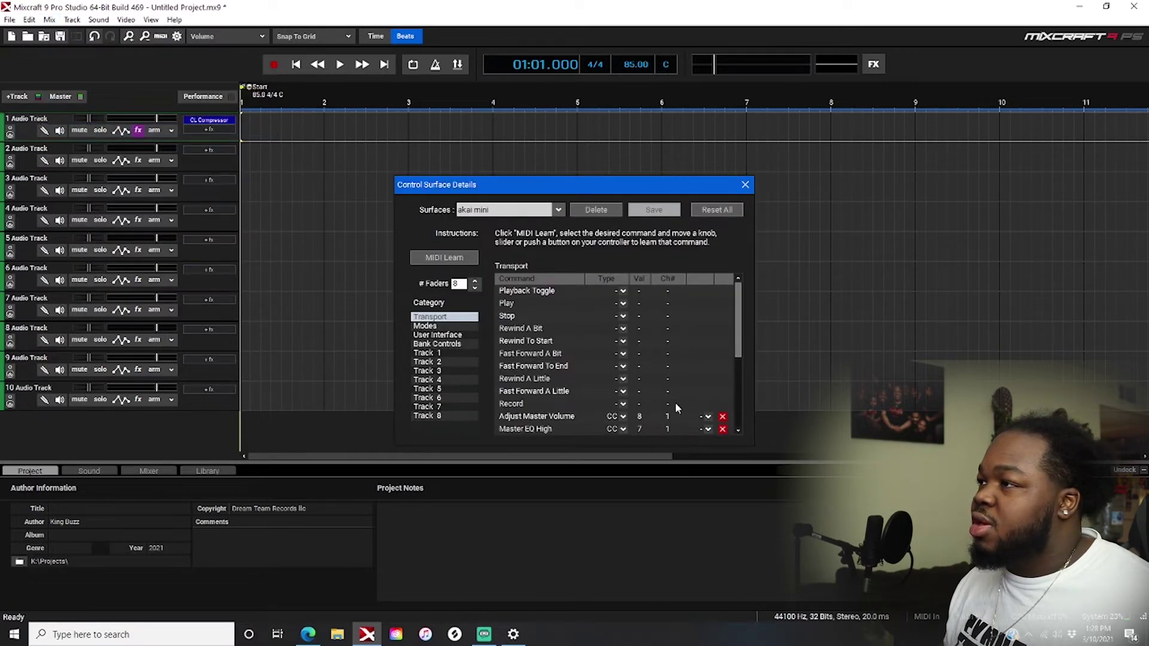
pyautogui.click(707, 212)
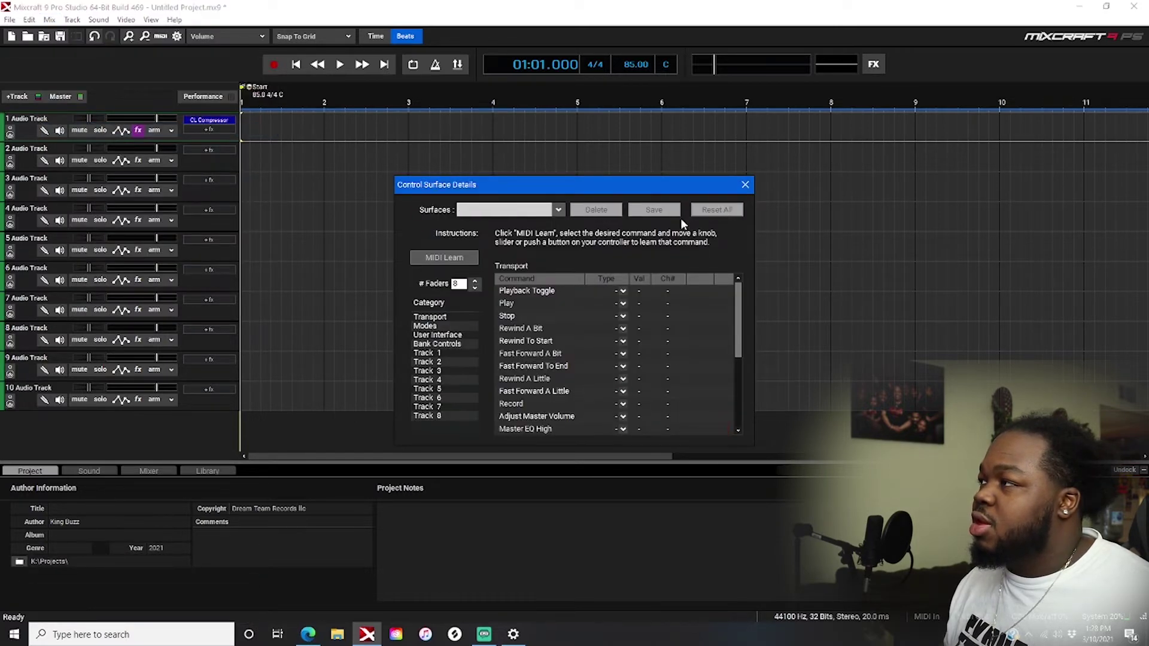
pyautogui.click(744, 186)
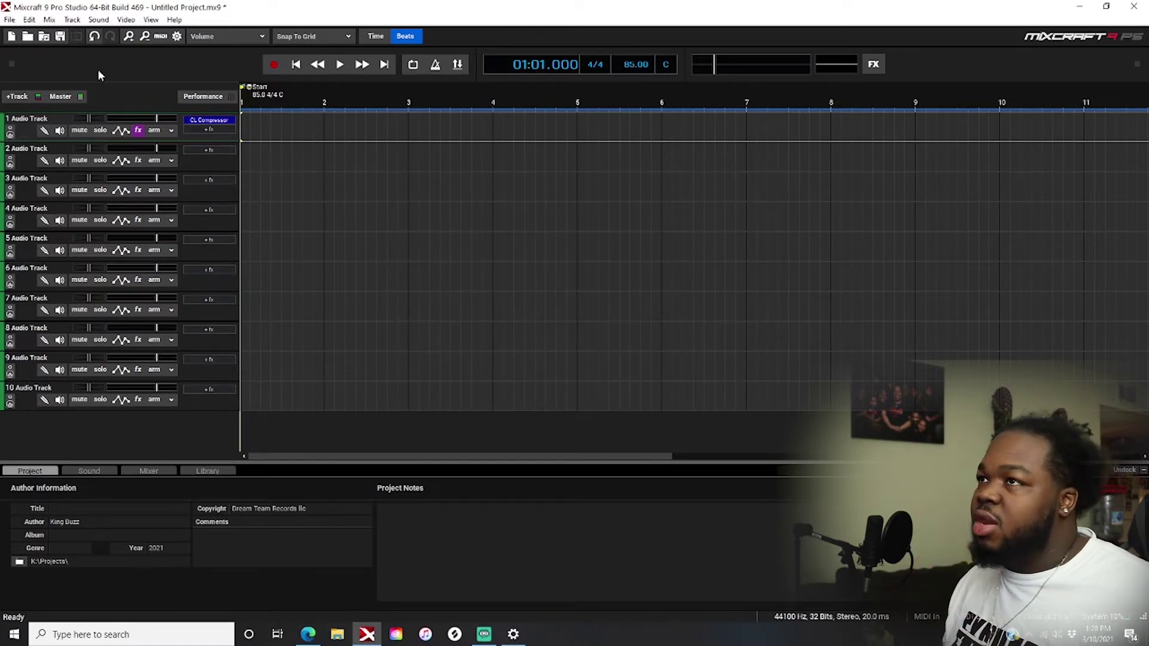
# Step: Reopen track 1's Classic Compressor and link a new MIDI Controller to its output Level knob
pyautogui.click(201, 120)
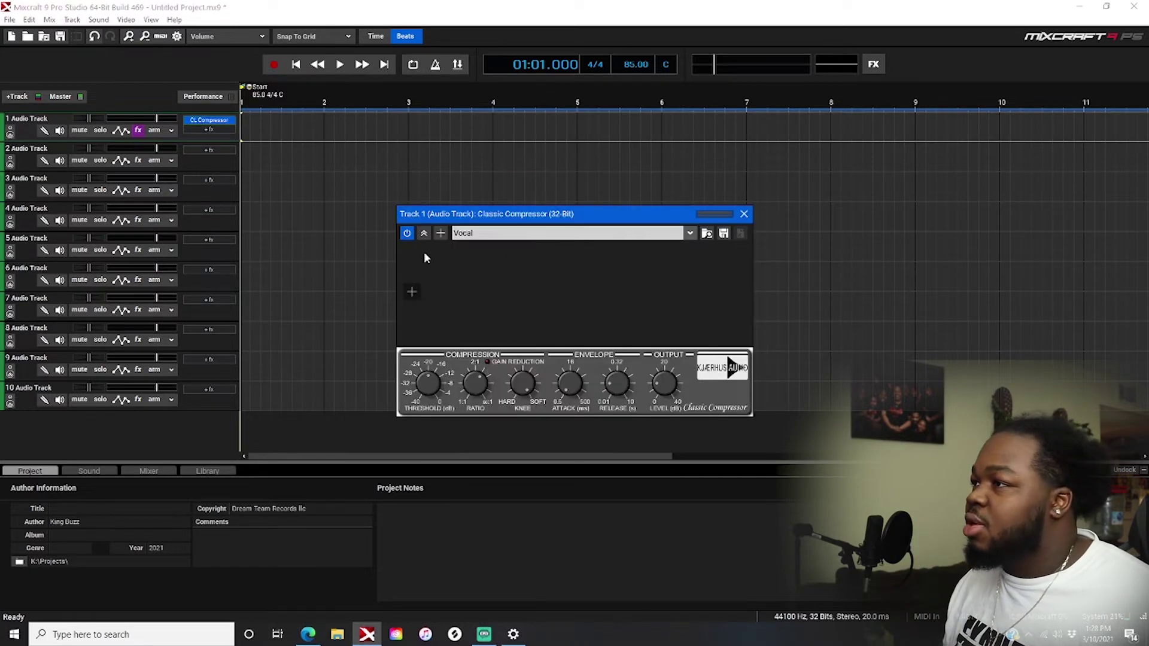
pyautogui.click(412, 290)
pyautogui.click(466, 308)
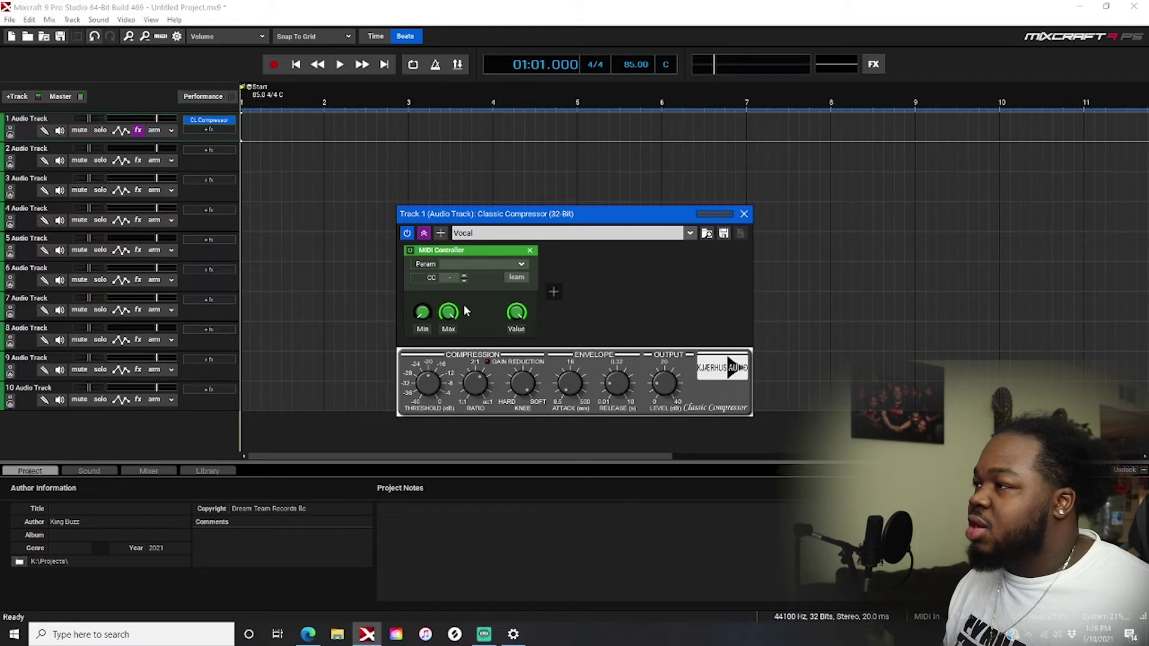
pyautogui.click(517, 278)
pyautogui.click(662, 386)
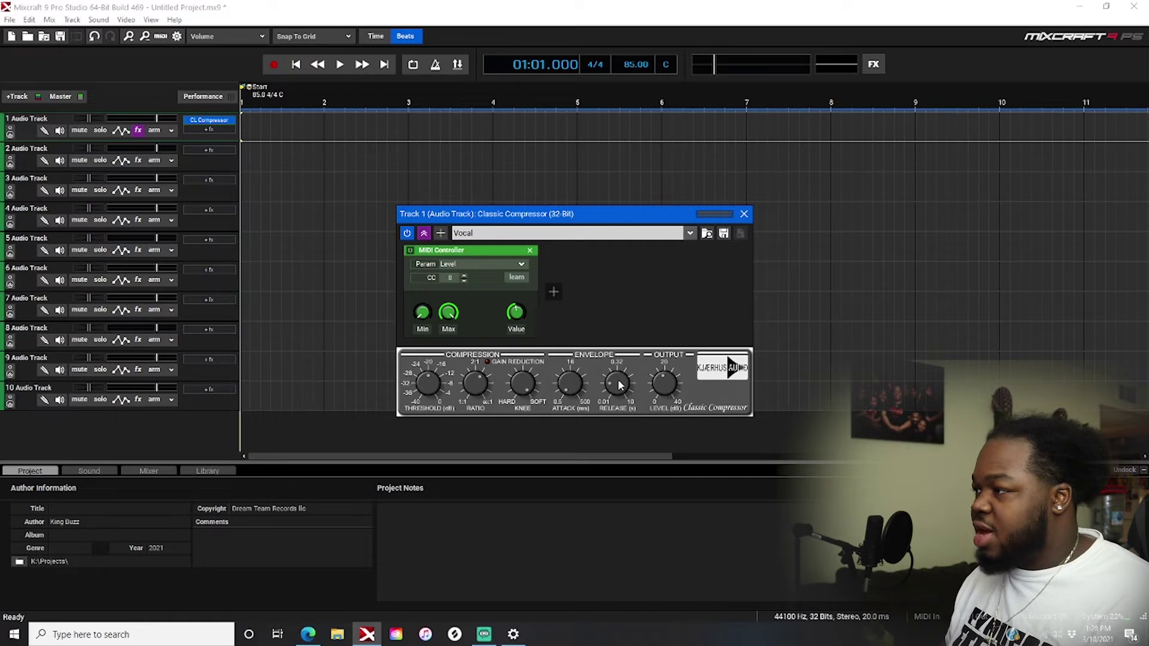
# Step: Link a second MIDI Controller modulator to the Classic Compressor's Release knob via CC 7
pyautogui.click(554, 292)
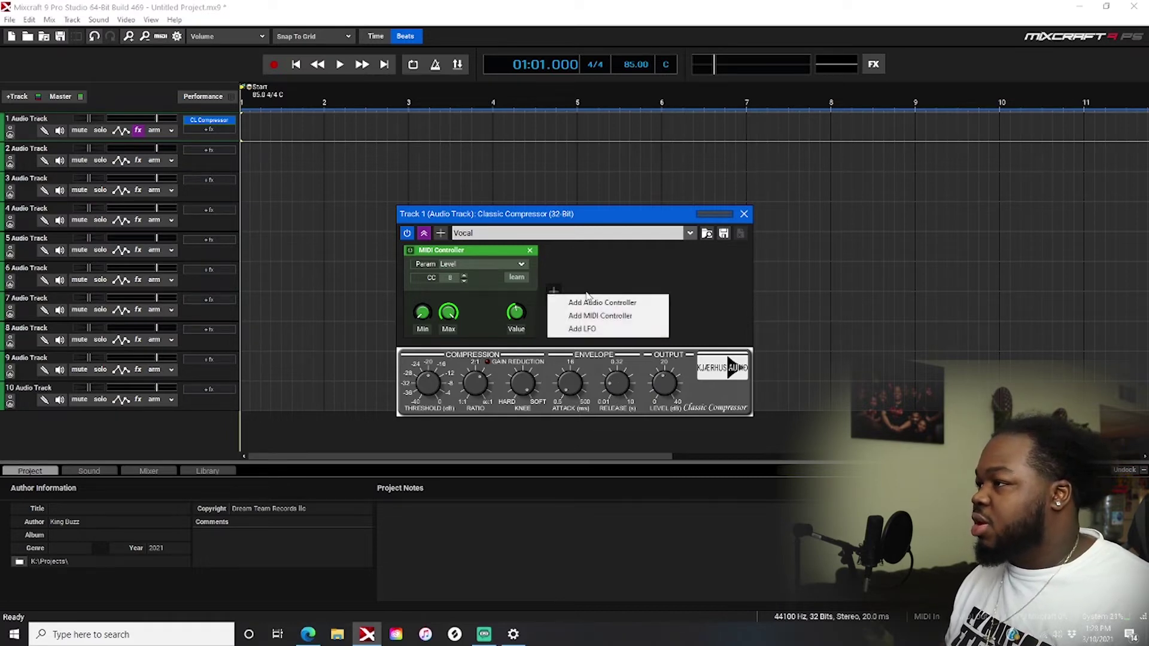
pyautogui.click(592, 314)
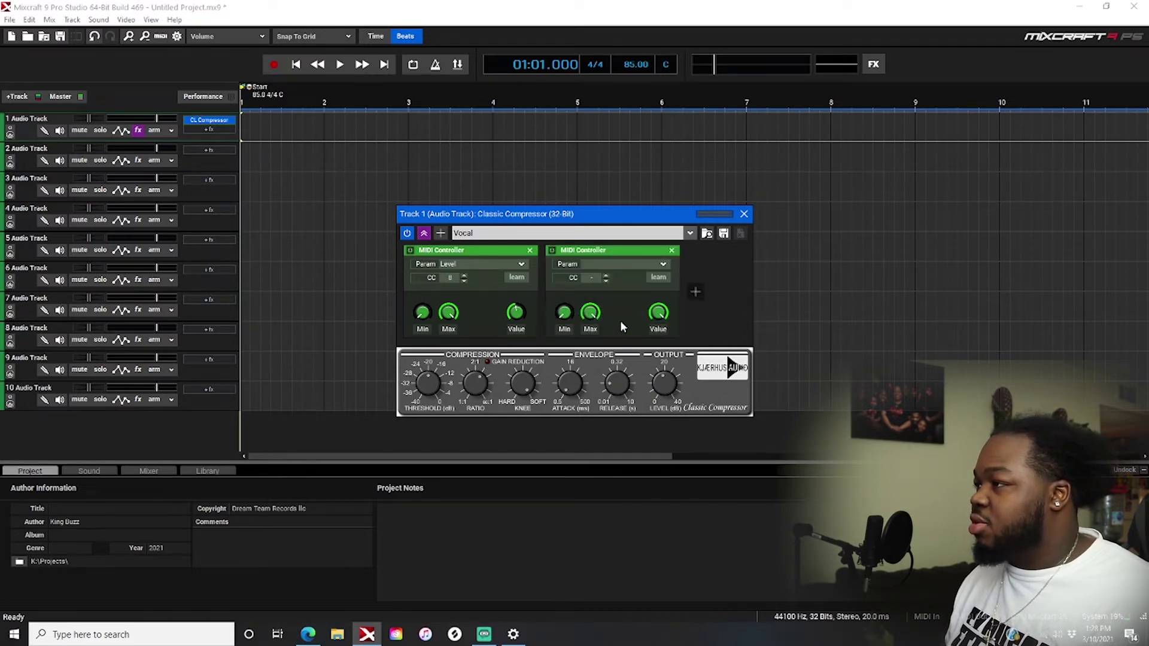
pyautogui.click(658, 279)
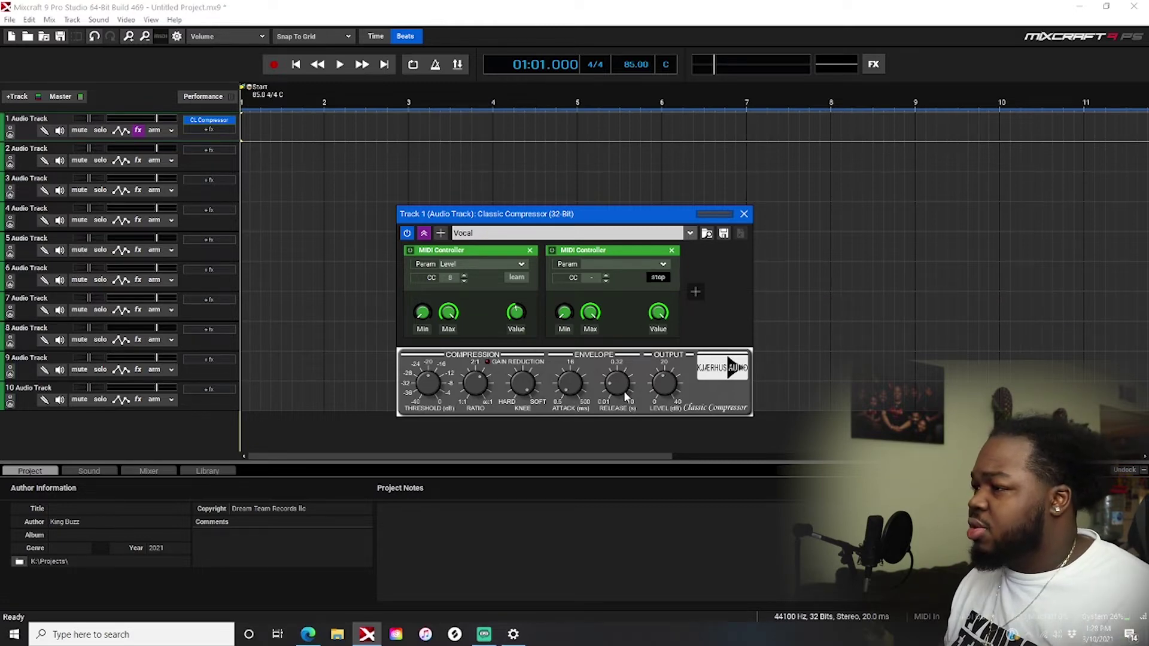
pyautogui.click(607, 384)
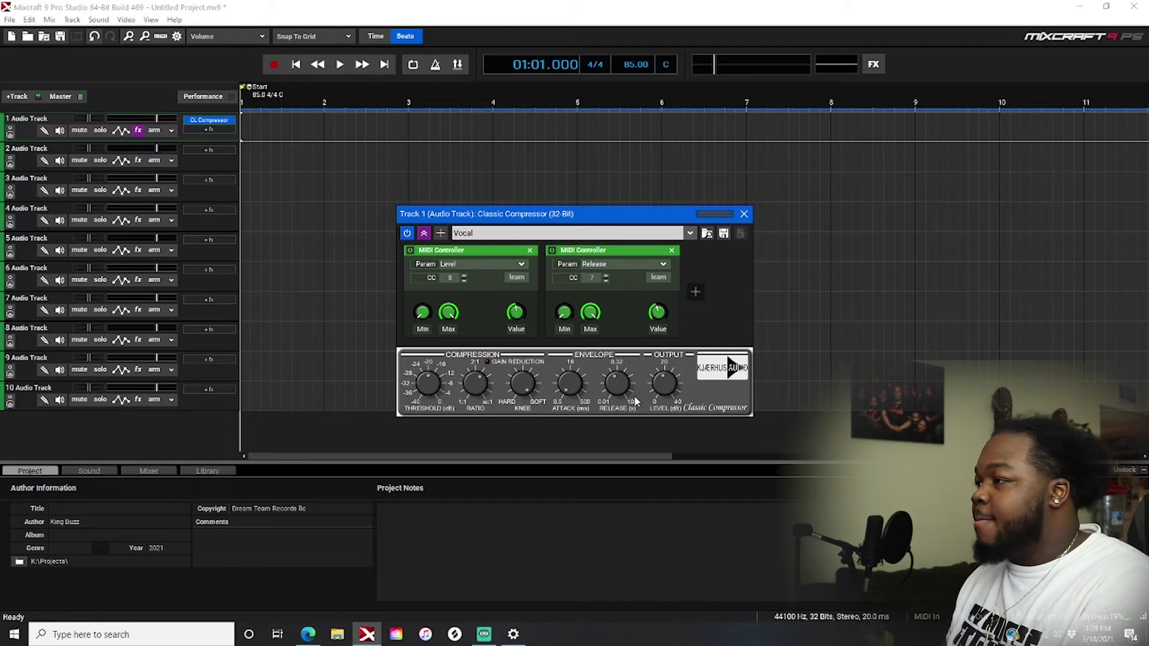
pyautogui.click(695, 293)
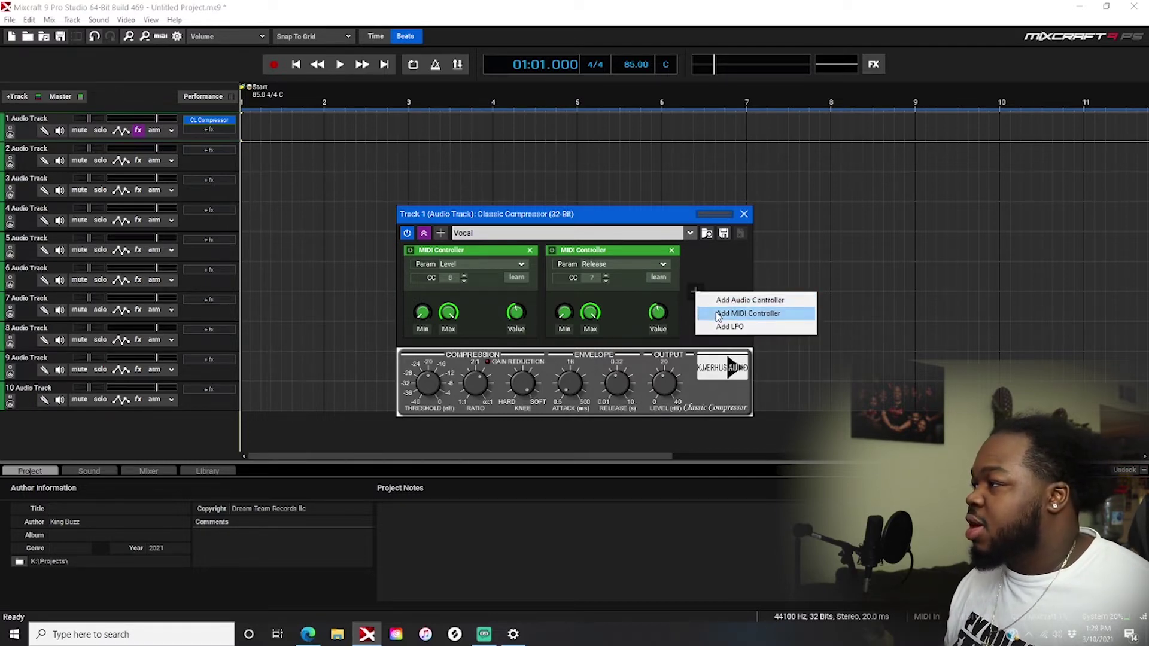
# Step: Learn a third MIDI Controller modulator to the compressor's Ratio knob, mapped via CC 6
pyautogui.click(715, 312)
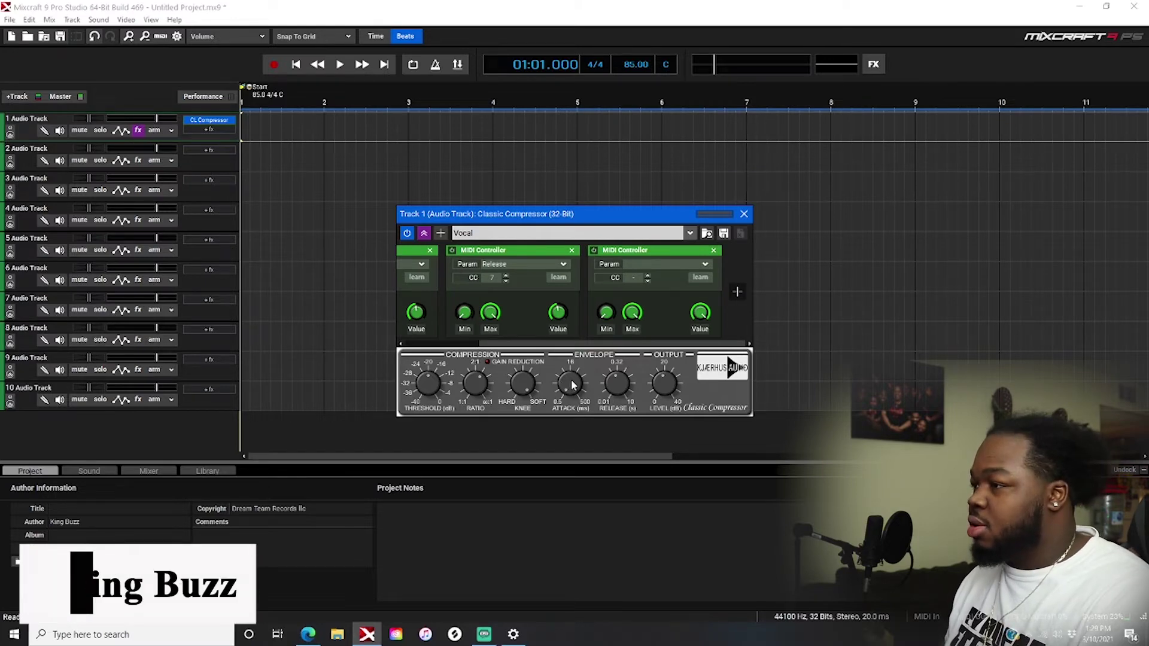
pyautogui.click(473, 386)
pyautogui.click(694, 278)
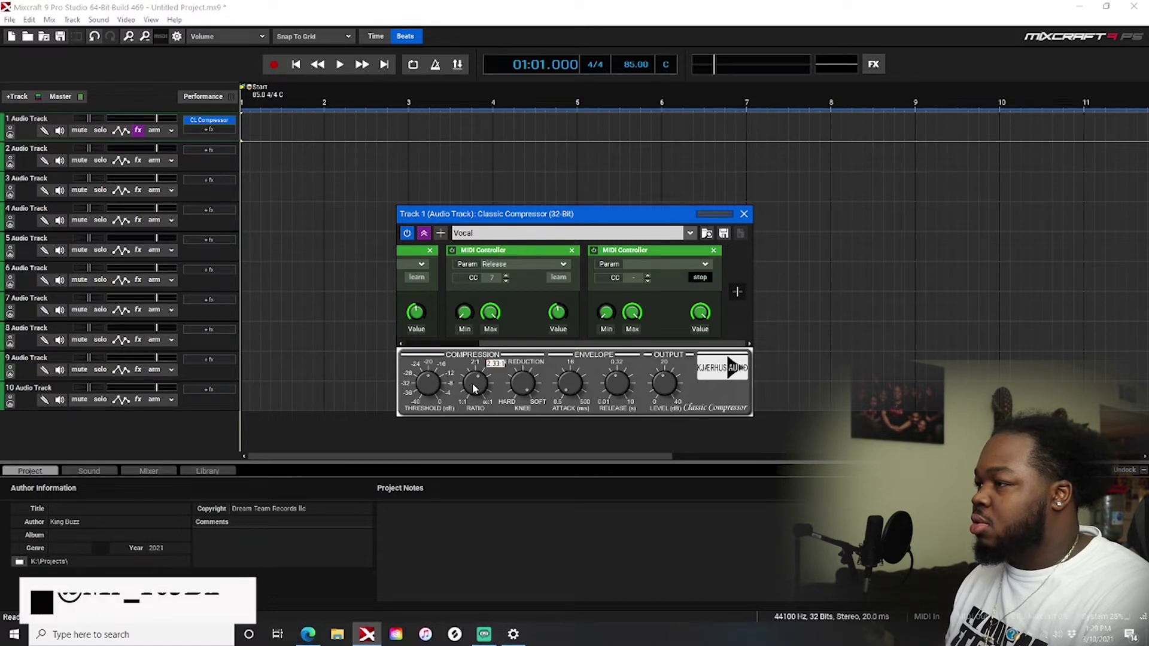
pyautogui.moveTo(473, 388); pyautogui.dragTo(478, 390)
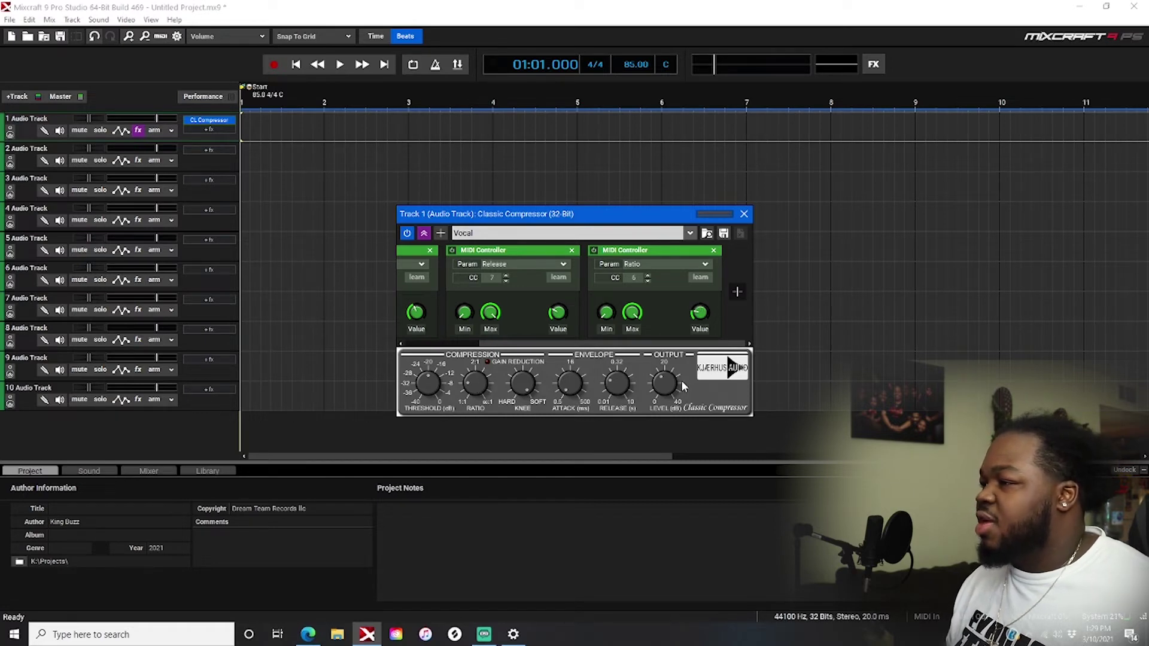
# Step: Learn a fourth MIDI Controller modulator to the Classic Compressor's Threshold knob
pyautogui.click(736, 292)
pyautogui.click(772, 312)
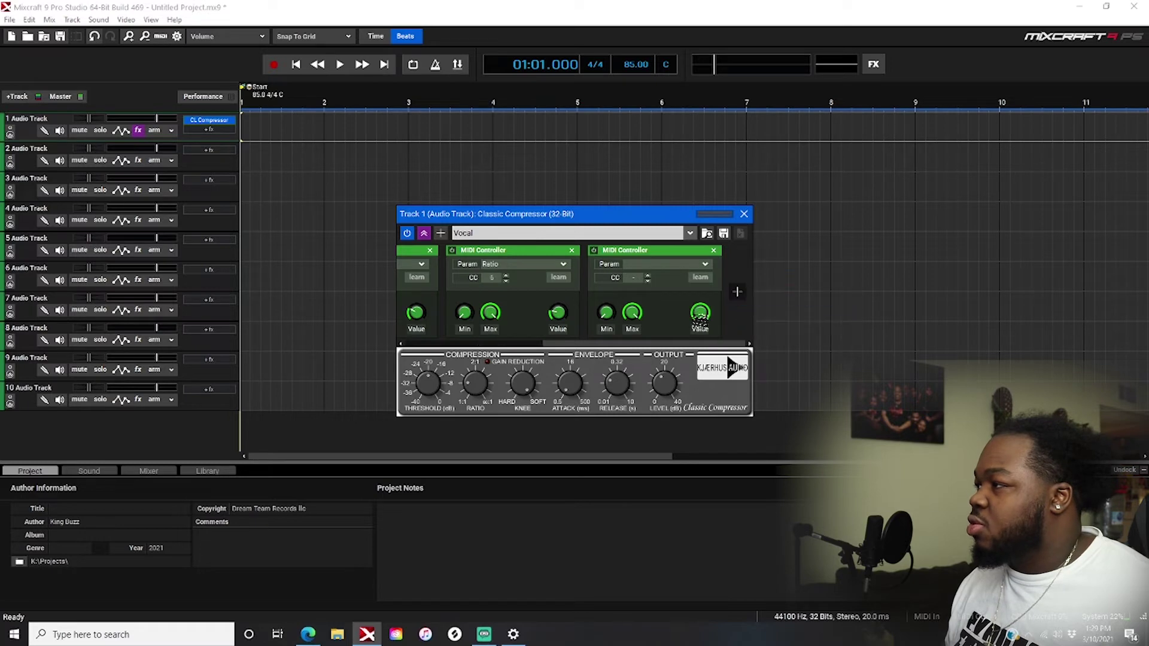
pyautogui.click(701, 279)
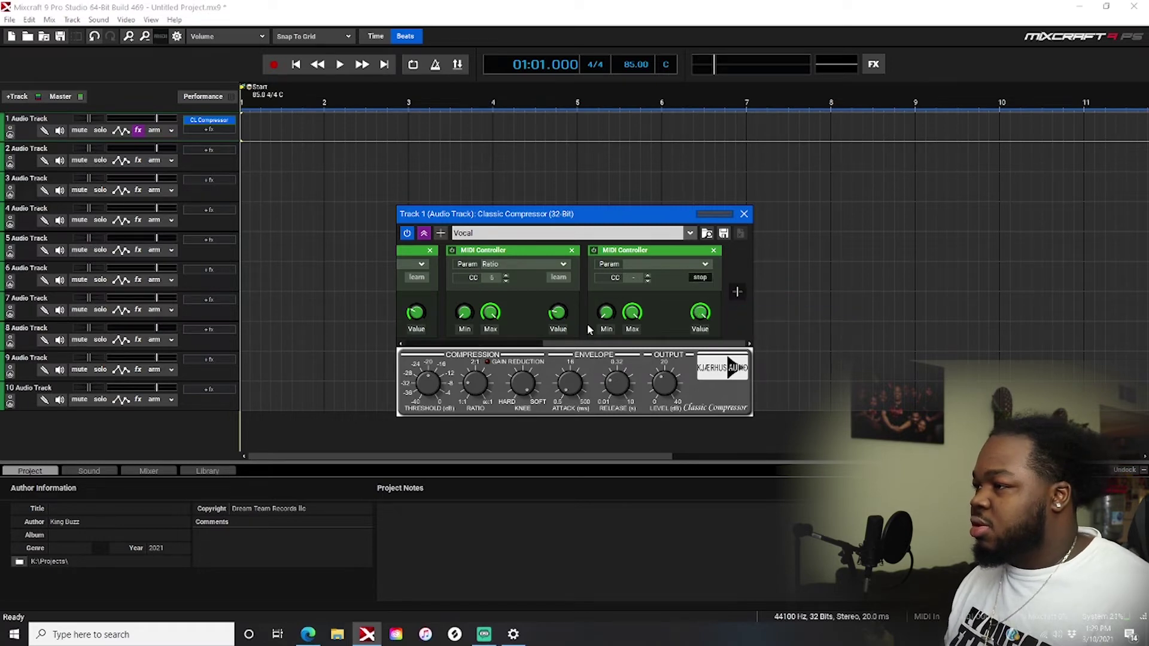
pyautogui.click(438, 386)
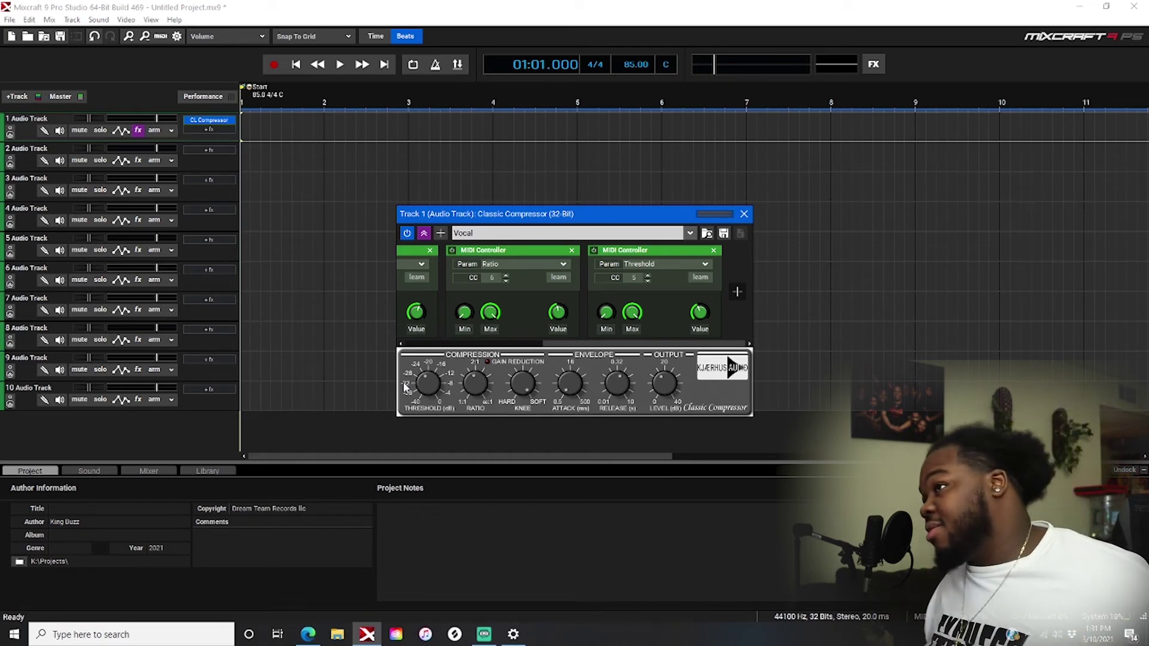
# Step: Close the Classic Compressor and insert Waves Tune Real-Time Mono (VST3) on Track 1
pyautogui.click(744, 214)
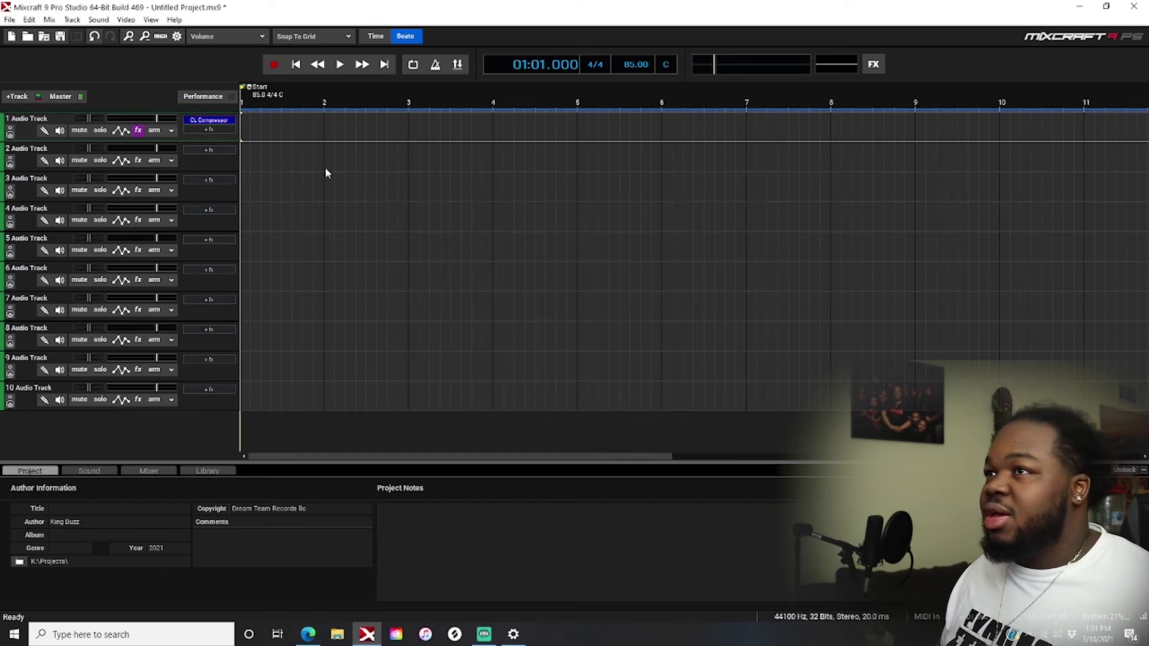
pyautogui.click(205, 131)
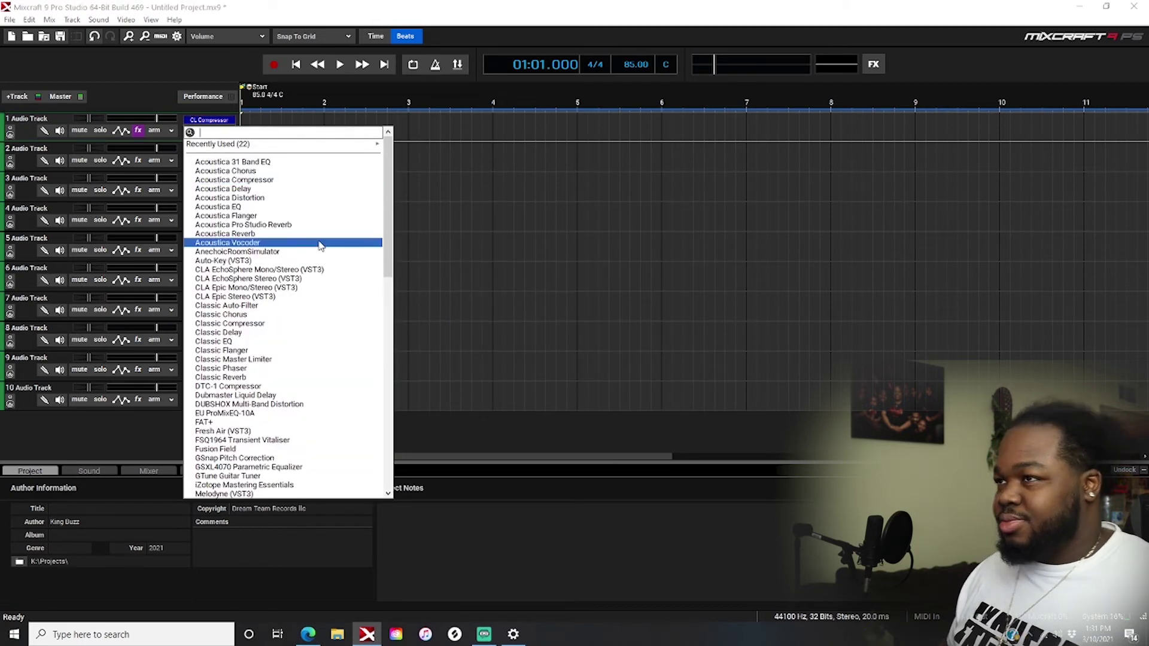
pyautogui.scroll(-10, 320, 299)
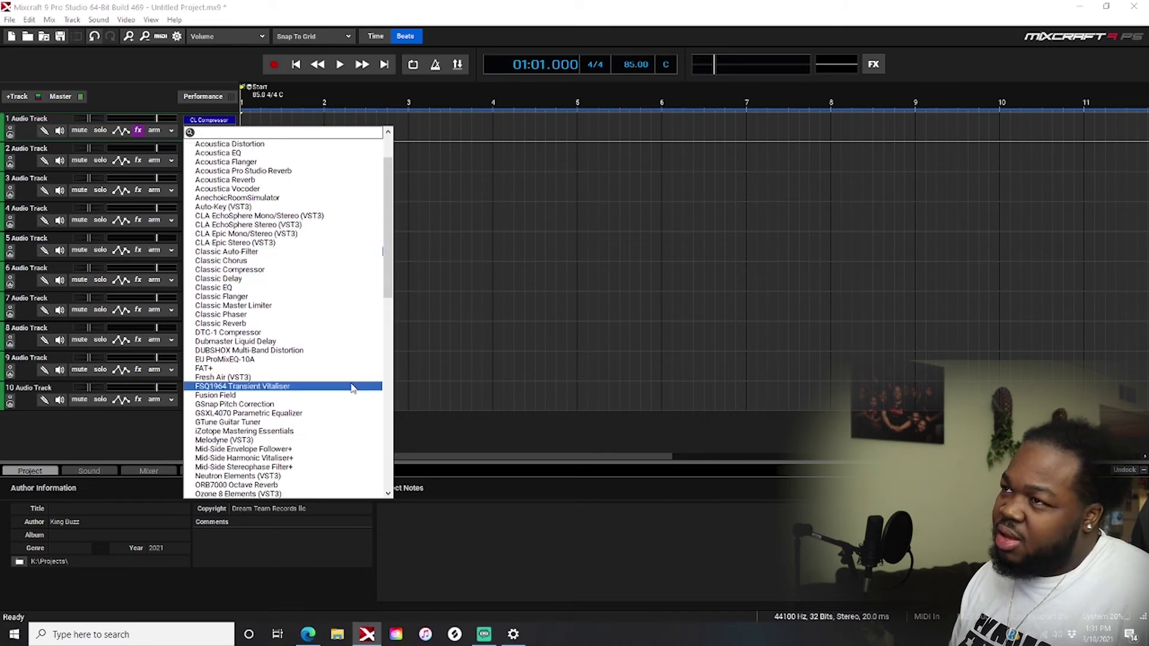
pyautogui.scroll(-10, 317, 356)
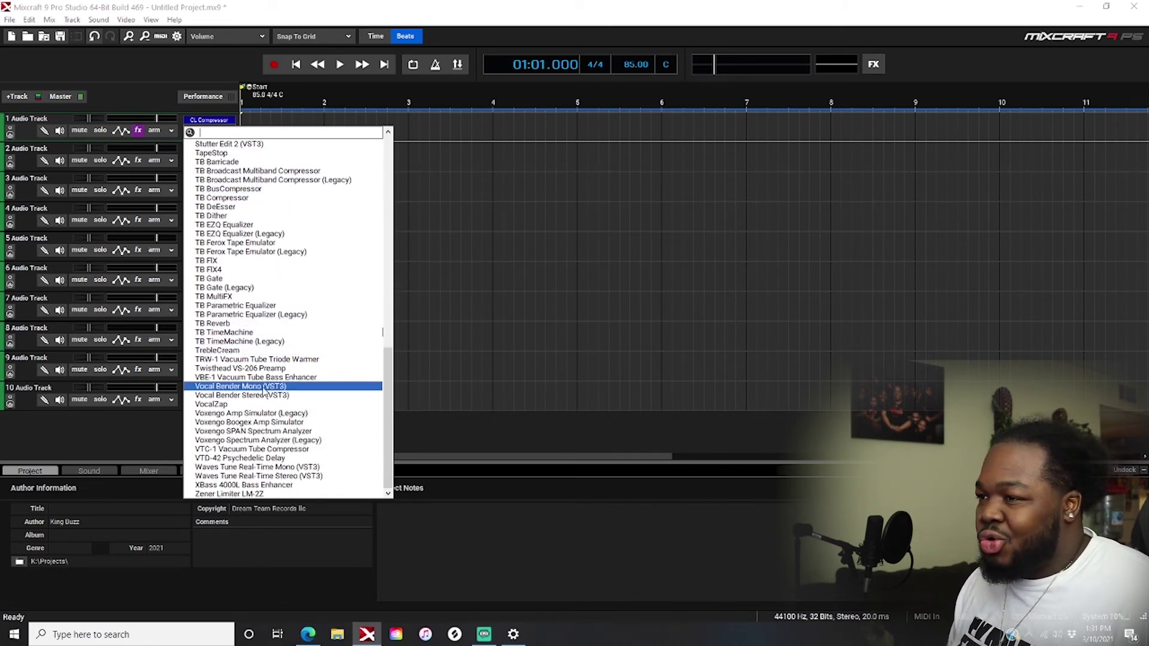
pyautogui.click(252, 467)
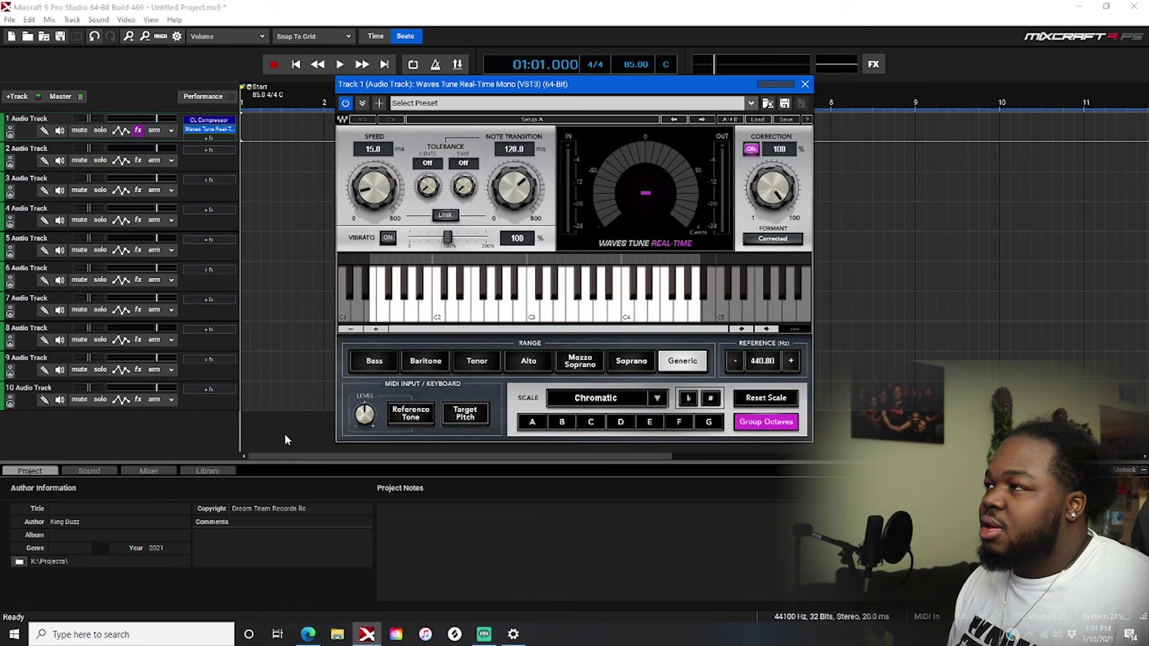
# Step: Learn a new MIDI Controller on Waves Tune Real-Time to Note Transition, now 278.8 ms
pyautogui.click(362, 104)
pyautogui.click(353, 161)
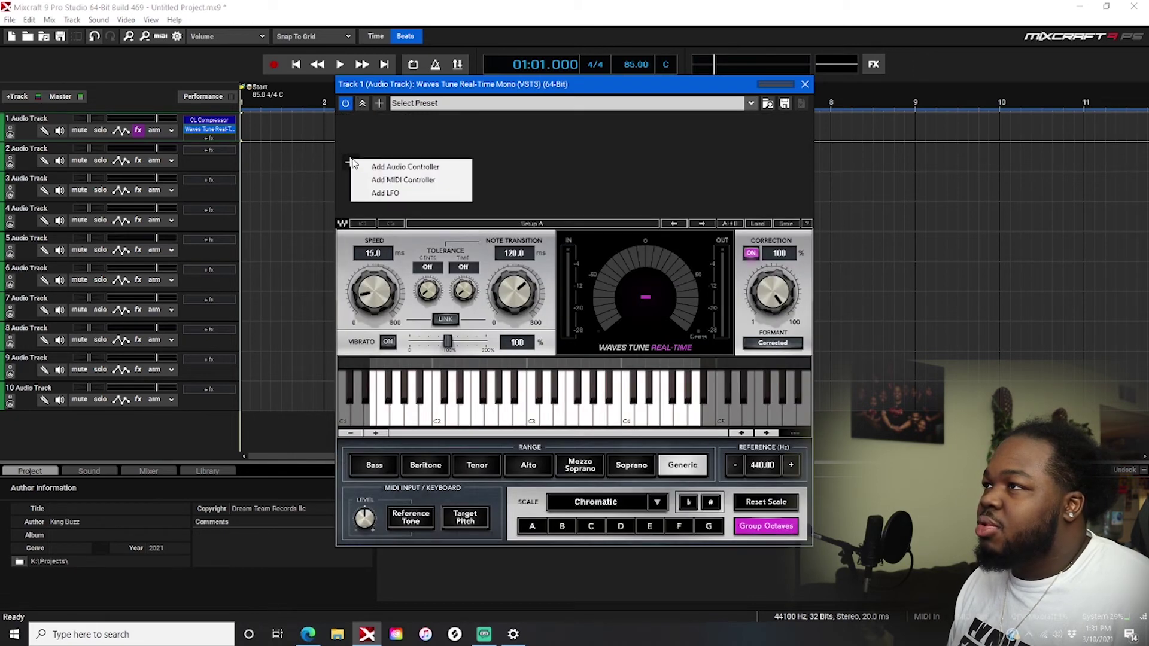
pyautogui.click(383, 177)
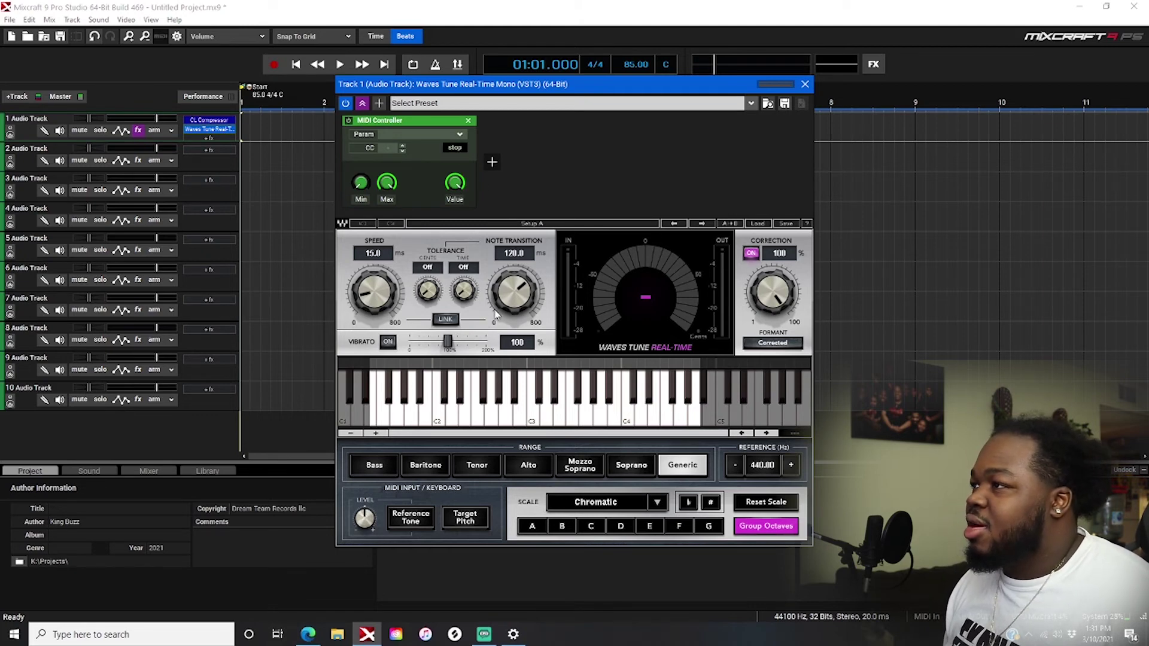
pyautogui.moveTo(513, 291); pyautogui.dragTo(513, 269)
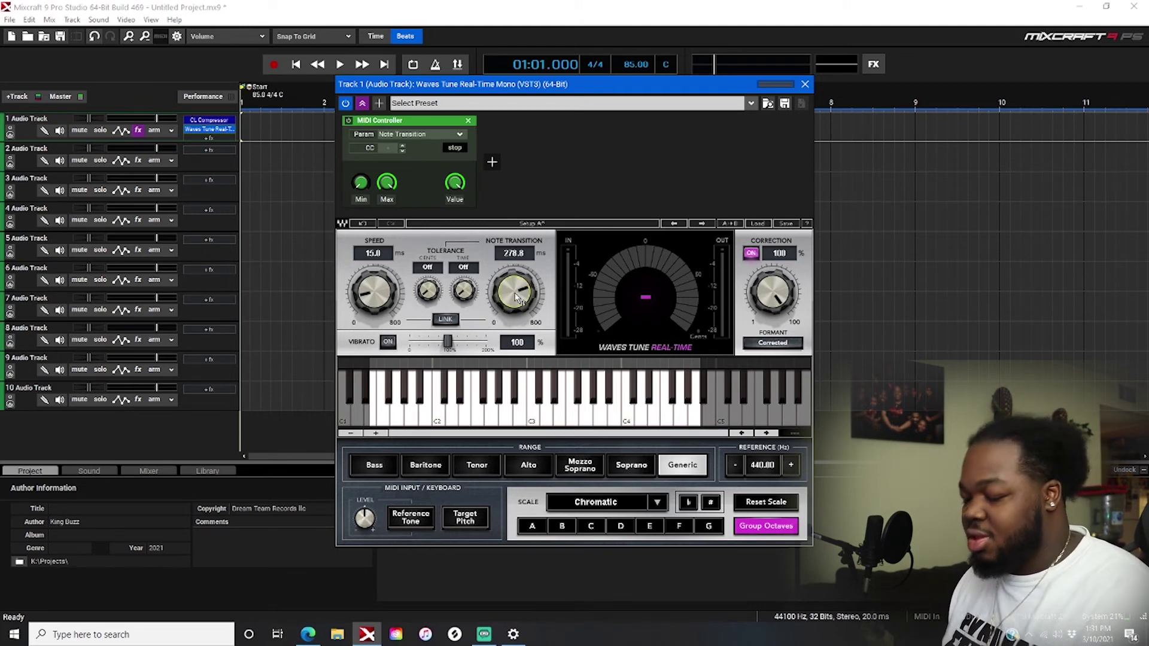